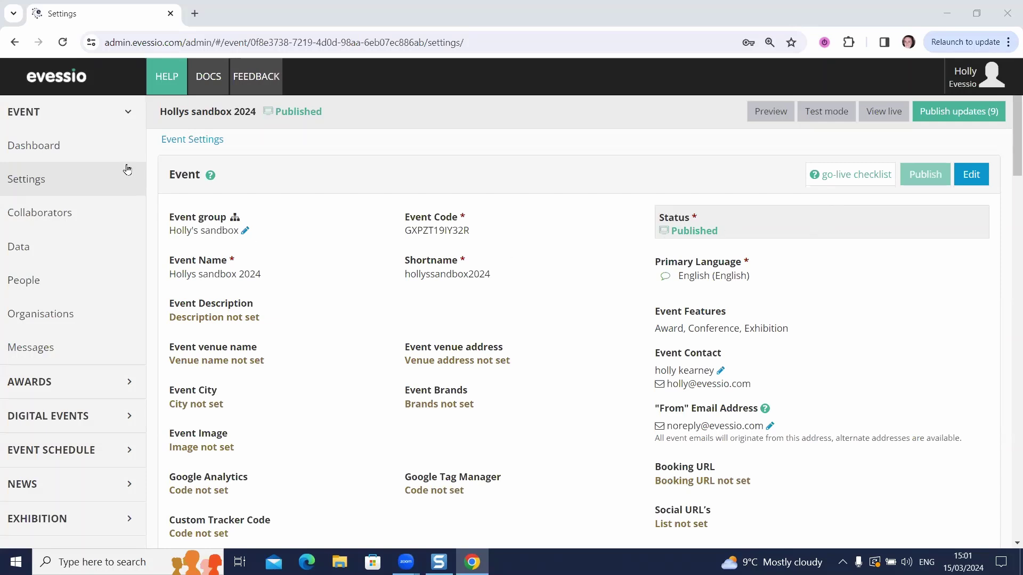
- Open the Products page in the event's Revenue section
{"action": "left_click", "coordinate": [114, 110]}
{"action": "scroll", "coordinate": [106, 306], "scroll_direction": "down", "scroll_amount": 6}
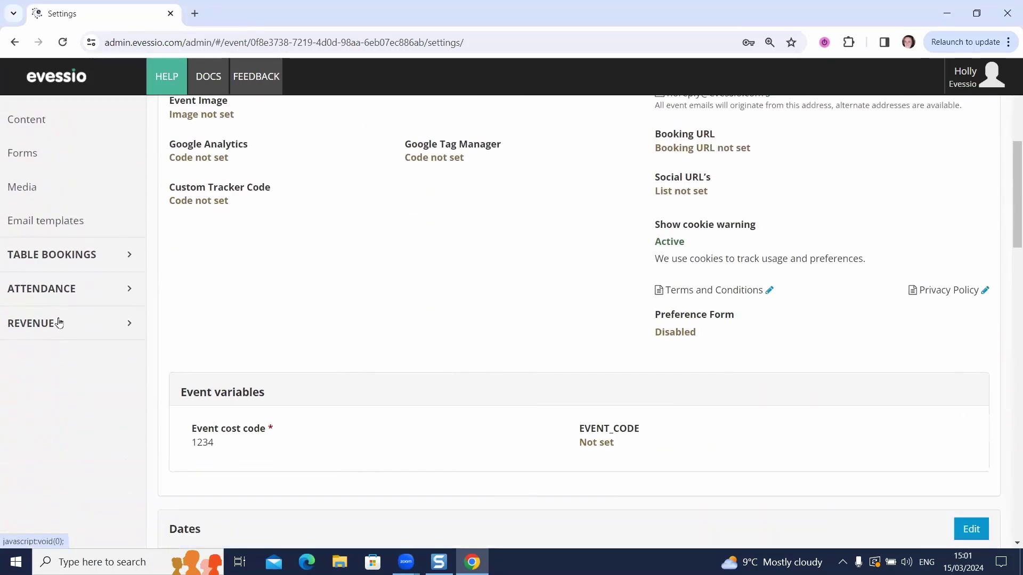
{"action": "left_click", "coordinate": [80, 323]}
{"action": "left_click", "coordinate": [51, 394]}
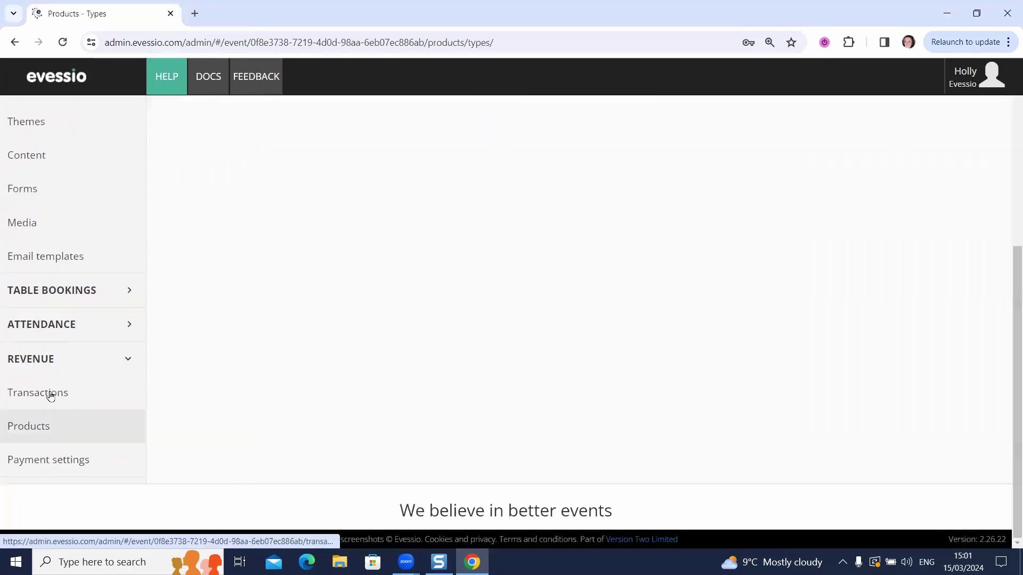
{"action": "scroll", "coordinate": [50, 394], "scroll_direction": "up", "scroll_amount": 6}
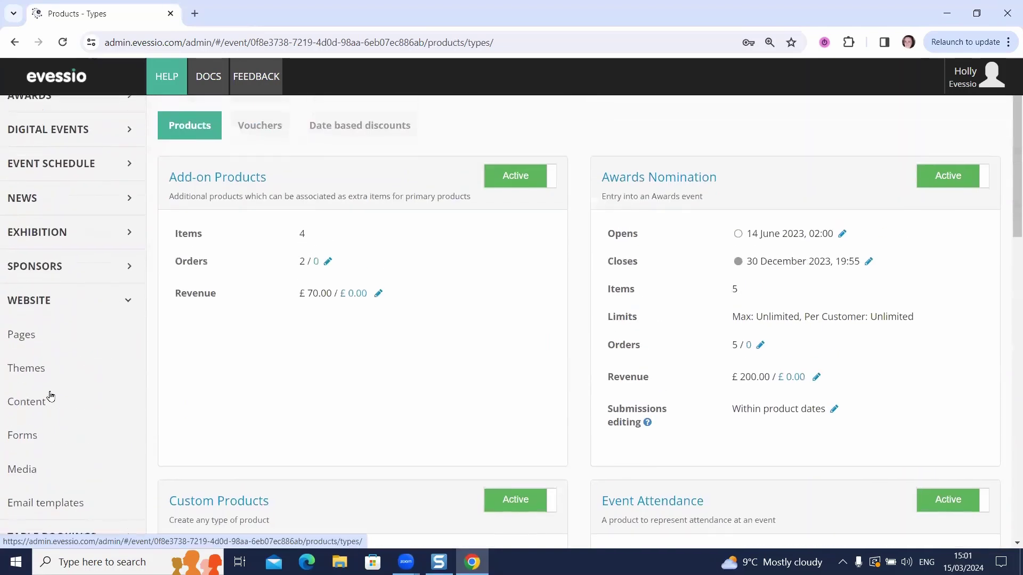
- Open the Table Booking product type and look over its settings and product items
{"action": "scroll", "coordinate": [224, 331], "scroll_direction": "down", "scroll_amount": 5}
{"action": "scroll", "coordinate": [225, 332], "scroll_direction": "down", "scroll_amount": 7}
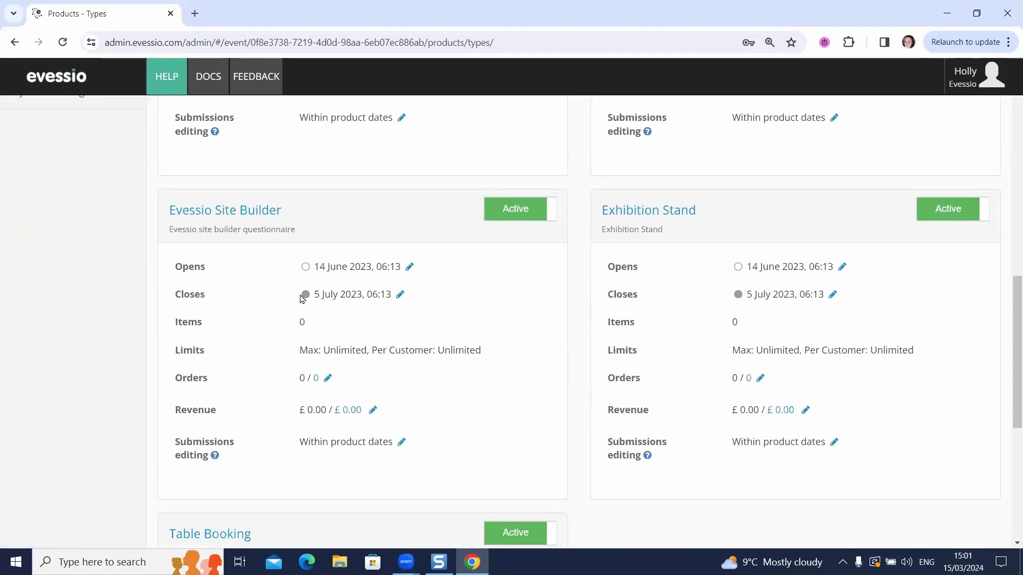
{"action": "scroll", "coordinate": [298, 296], "scroll_direction": "down", "scroll_amount": 4}
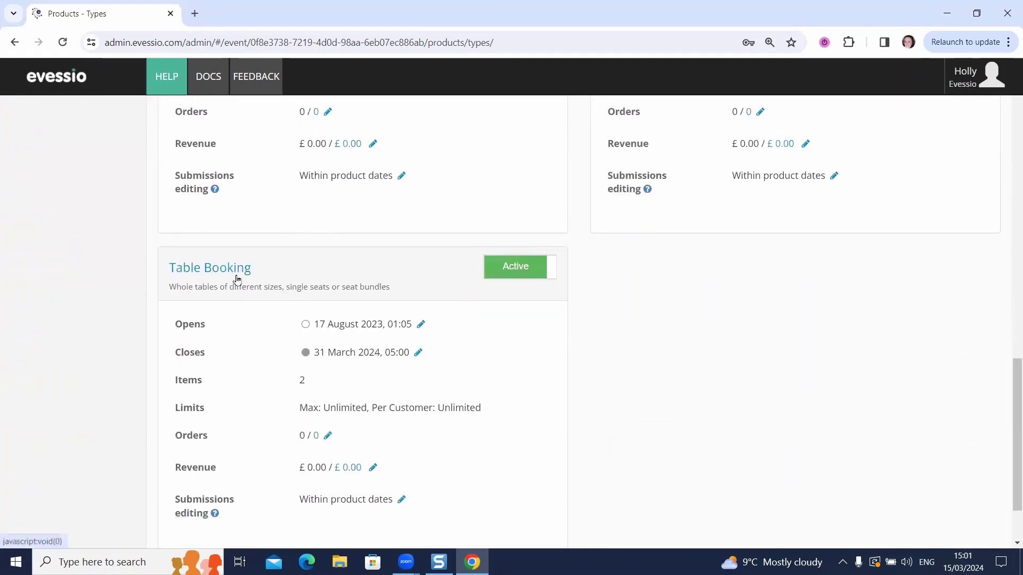
{"action": "scroll", "coordinate": [173, 269], "scroll_direction": "down", "scroll_amount": 1}
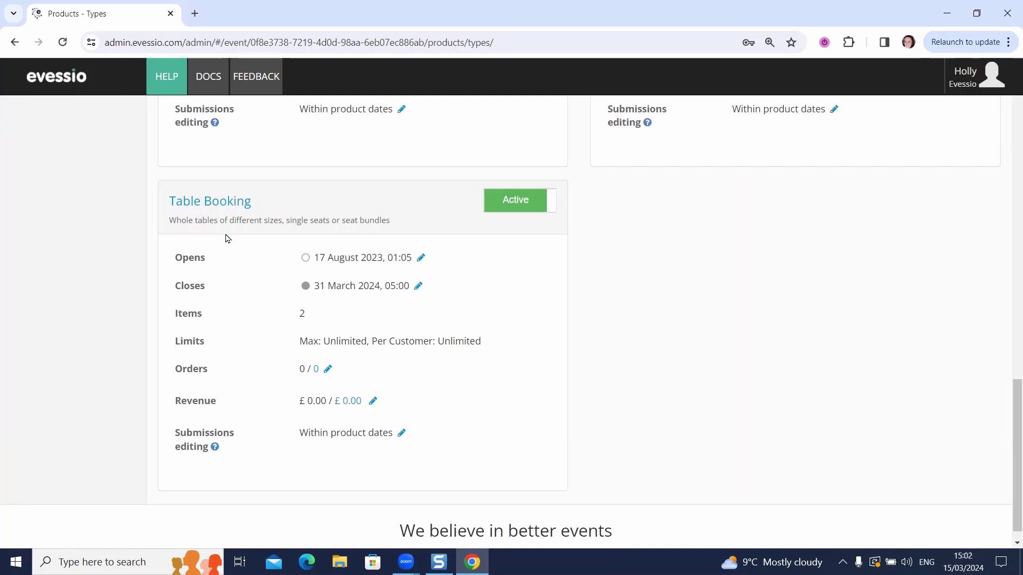
{"action": "left_click", "coordinate": [203, 201]}
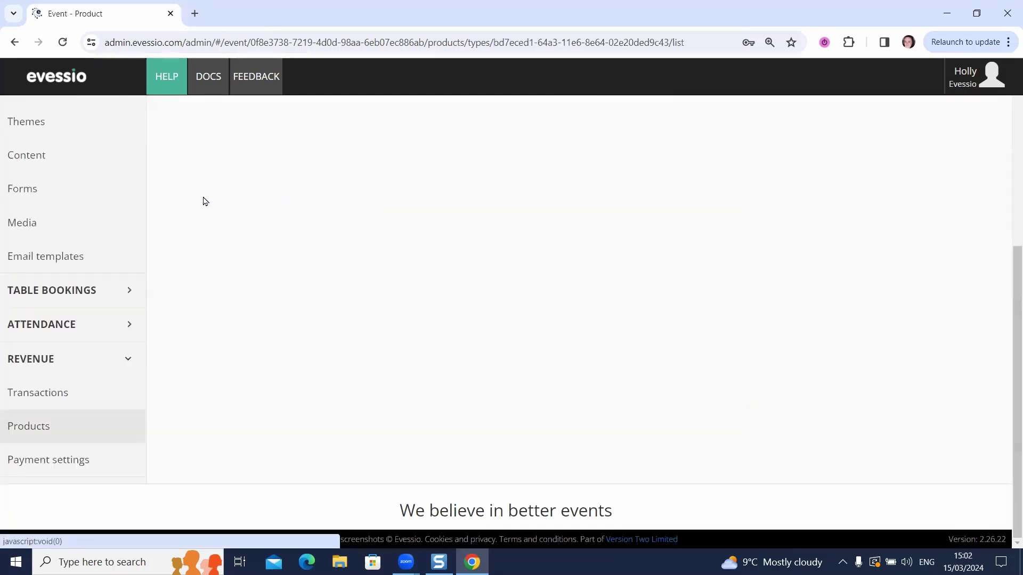
{"action": "scroll", "coordinate": [251, 234], "scroll_direction": "up", "scroll_amount": 3}
{"action": "scroll", "coordinate": [242, 248], "scroll_direction": "up", "scroll_amount": 3}
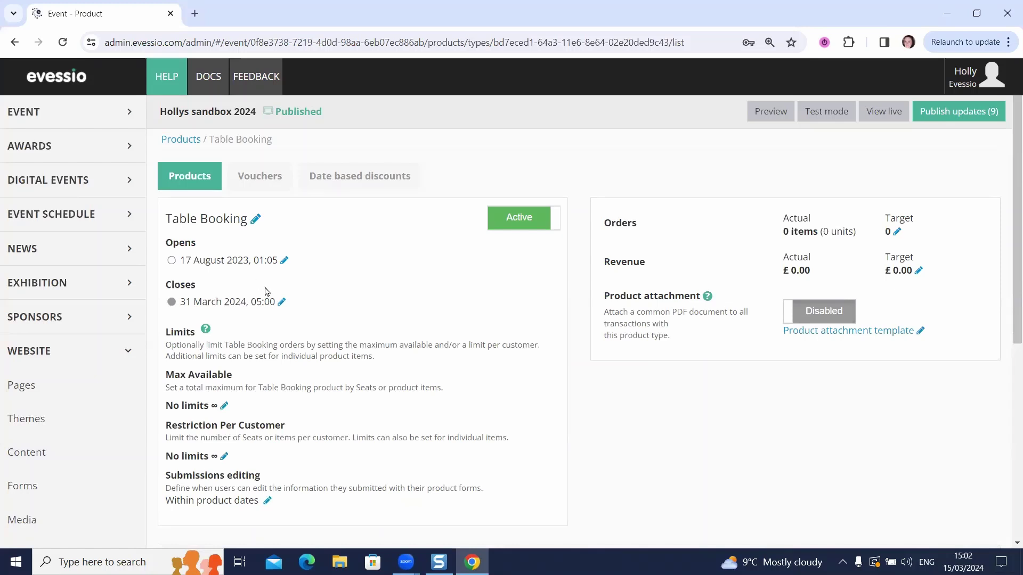
{"action": "scroll", "coordinate": [268, 293], "scroll_direction": "down", "scroll_amount": 6}
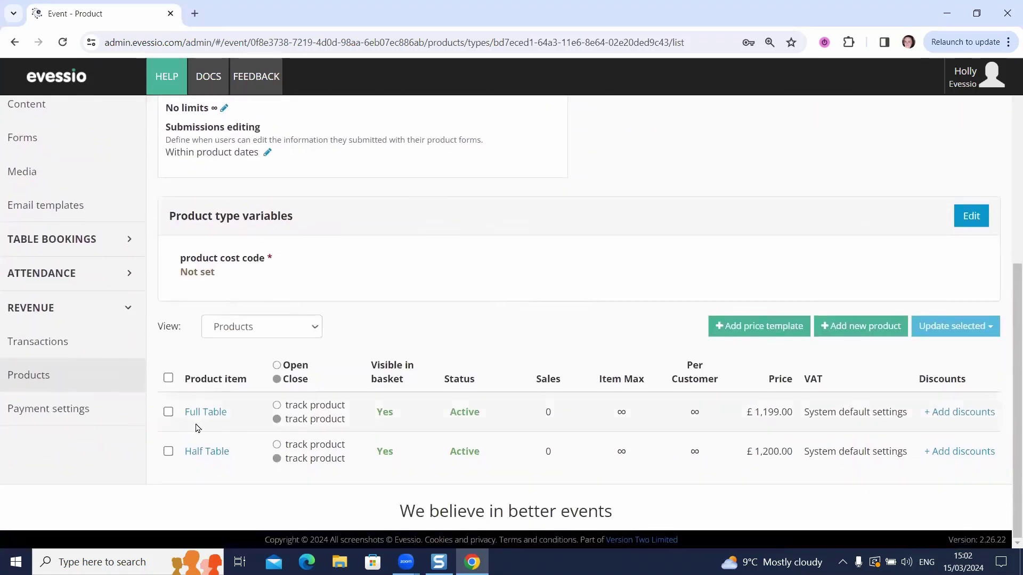
{"action": "scroll", "coordinate": [309, 399], "scroll_direction": "up", "scroll_amount": 6}
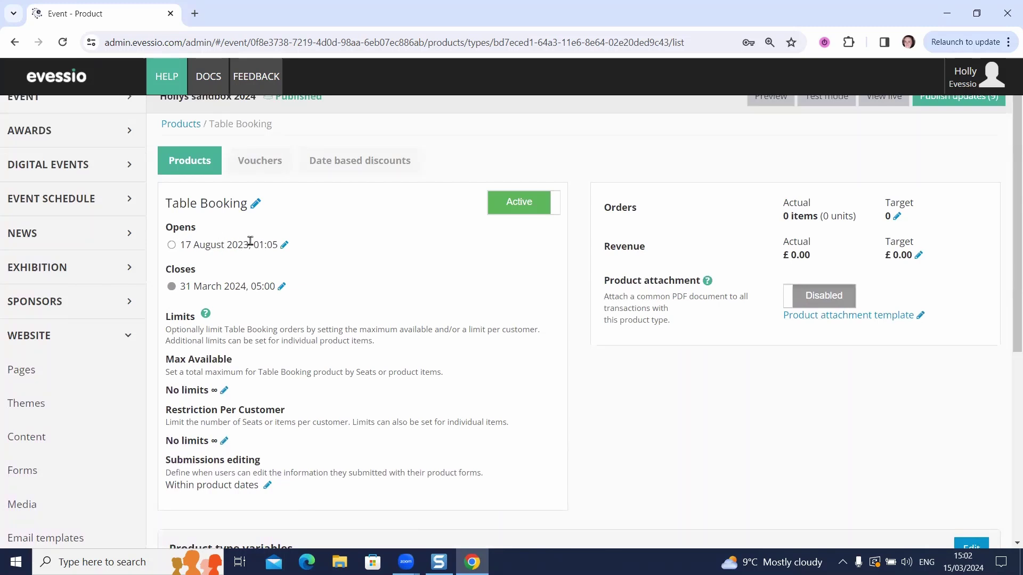
- Open the Table Booking opening and closing dates for editing, view the date picker, and accept the dates
{"action": "left_click", "coordinate": [283, 246]}
{"action": "left_click", "coordinate": [284, 247]}
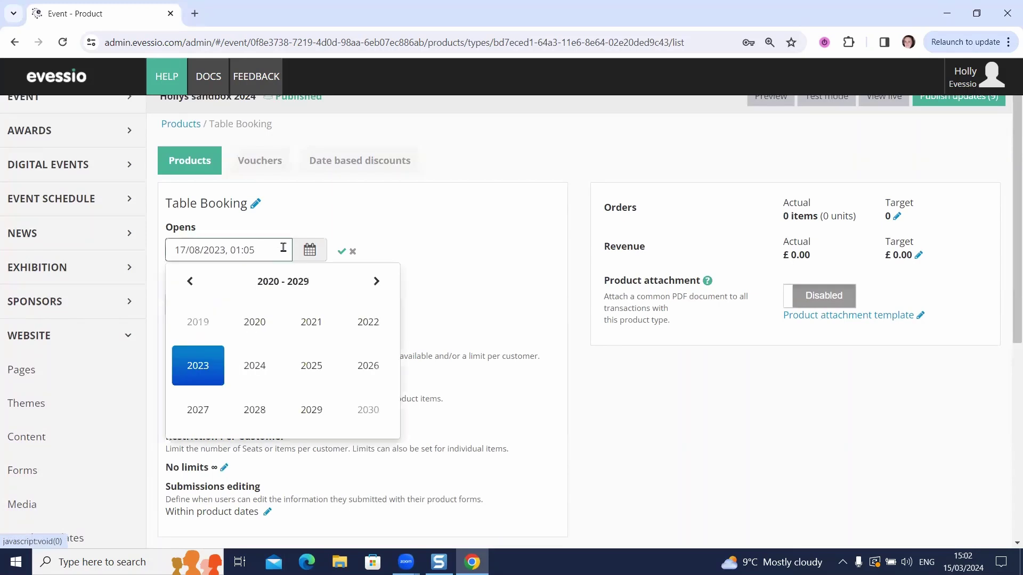
{"action": "left_click", "coordinate": [440, 264]}
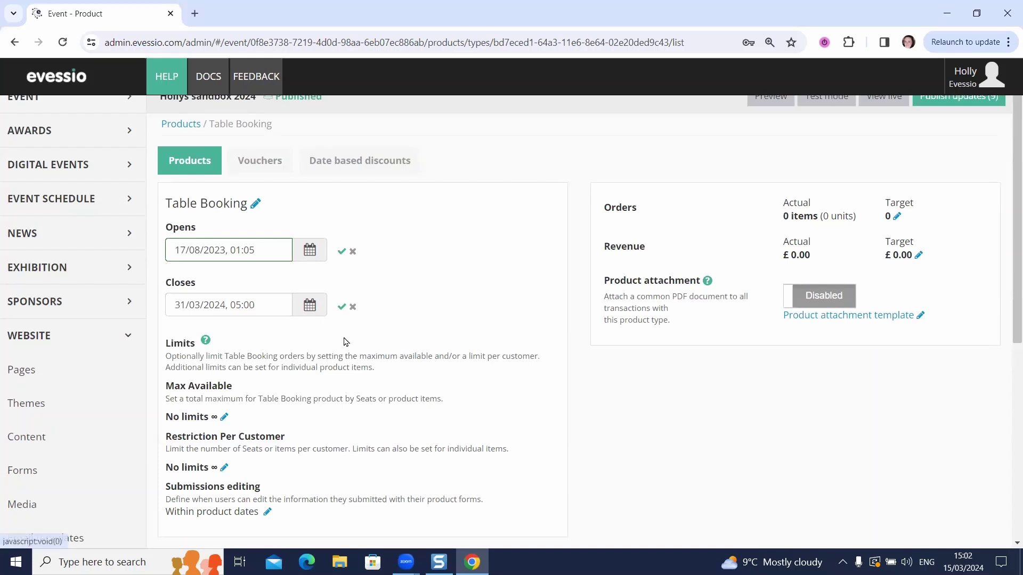
{"action": "left_click", "coordinate": [343, 305]}
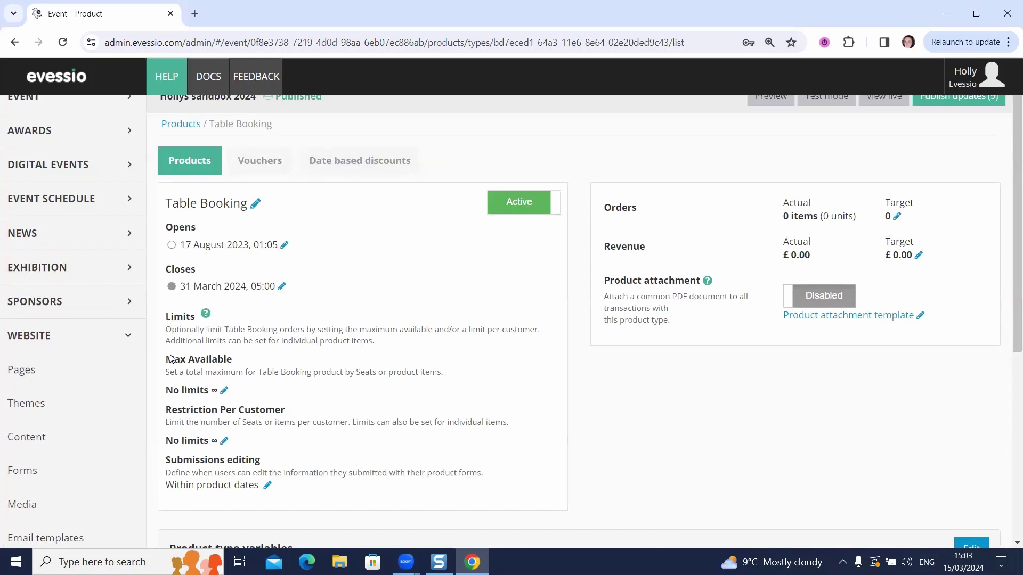
- Try the By items and By units options for Table Booking's Max Available limit, and cancel the edit
{"action": "left_click_drag", "start_coordinate": [168, 357], "coordinate": [250, 392]}
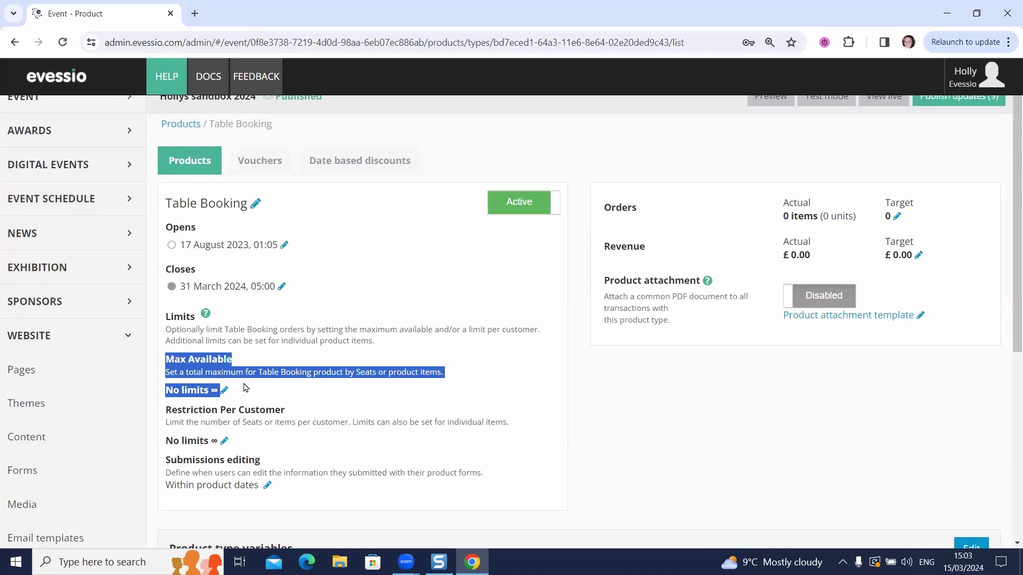
{"action": "left_click", "coordinate": [231, 373]}
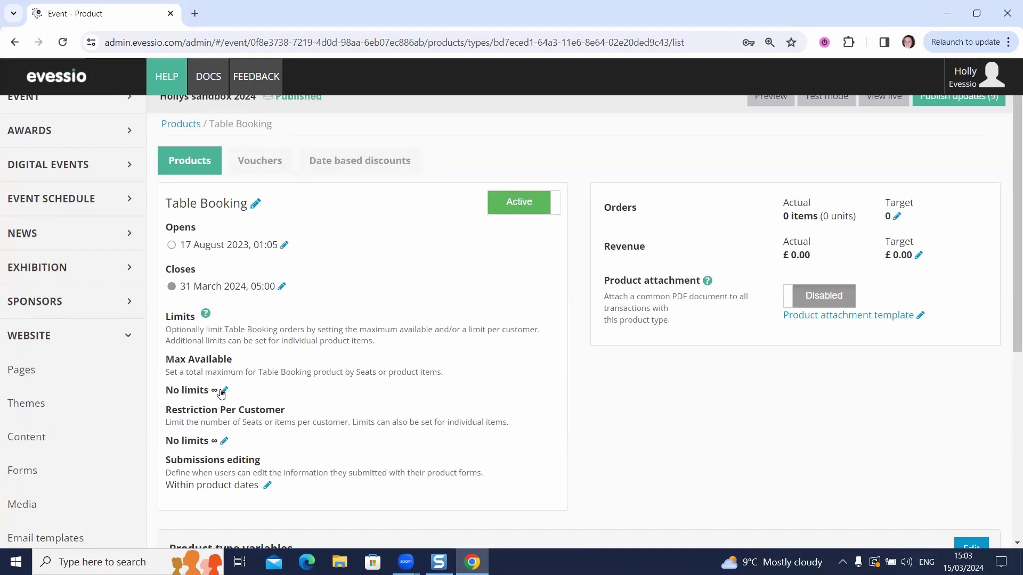
{"action": "left_click", "coordinate": [224, 391]}
{"action": "left_click", "coordinate": [215, 401]}
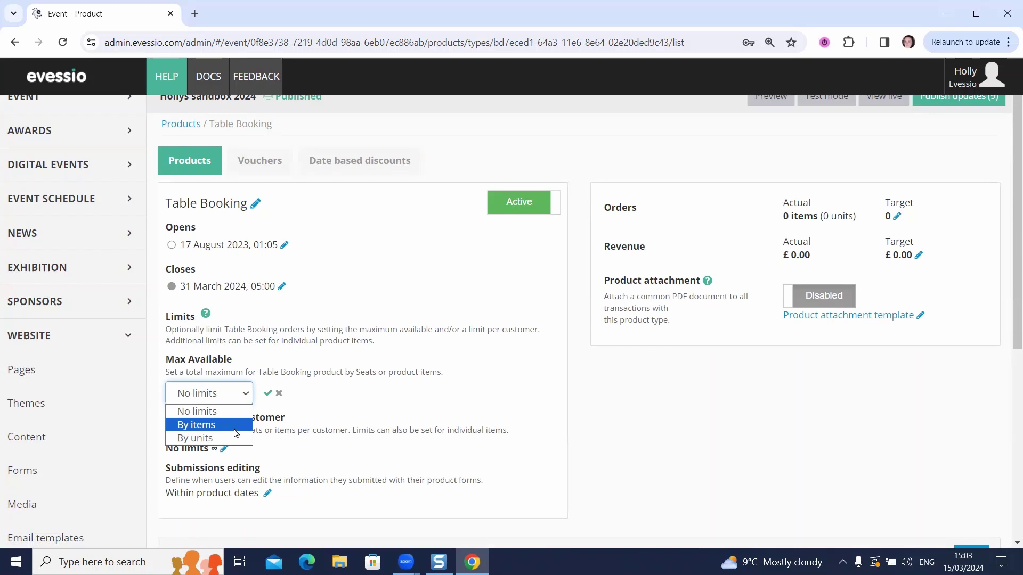
{"action": "left_click", "coordinate": [197, 430]}
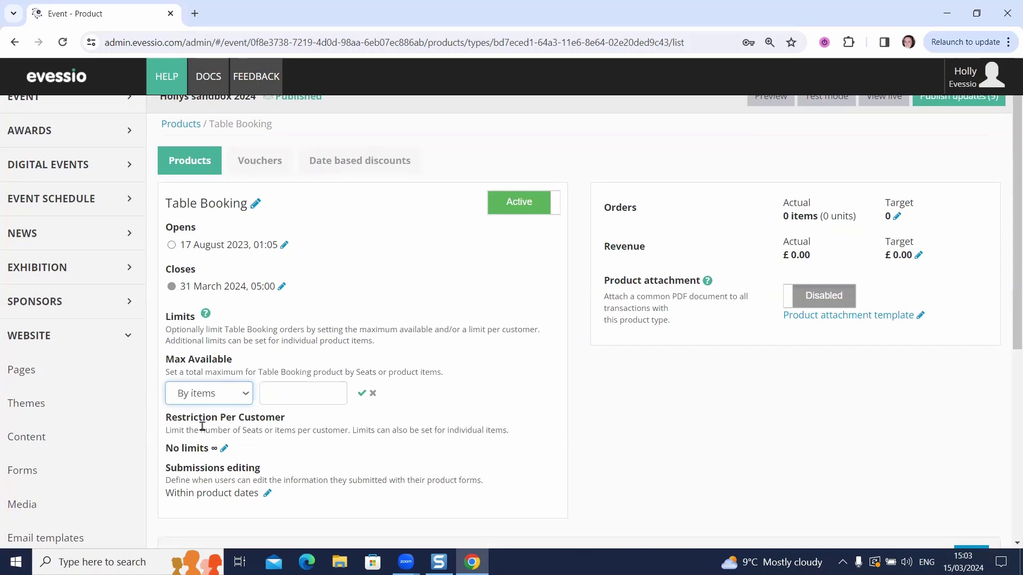
{"action": "left_click", "coordinate": [229, 398]}
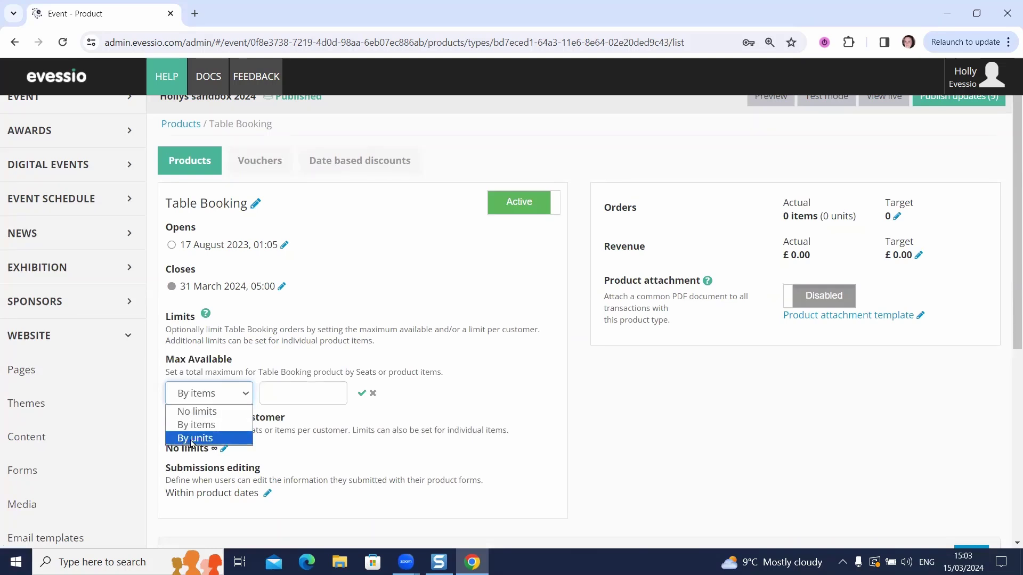
{"action": "left_click", "coordinate": [193, 439]}
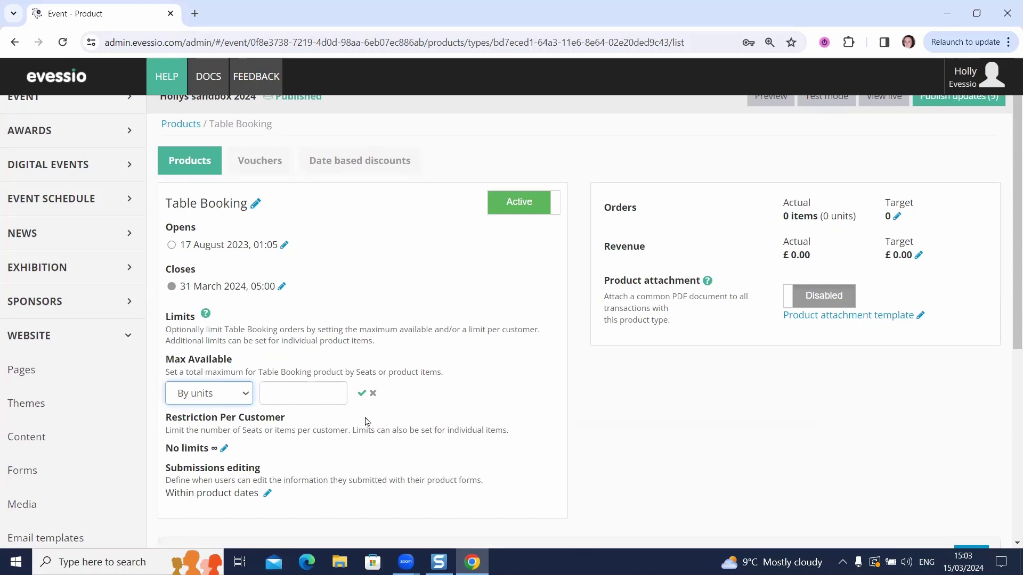
{"action": "left_click", "coordinate": [305, 399]}
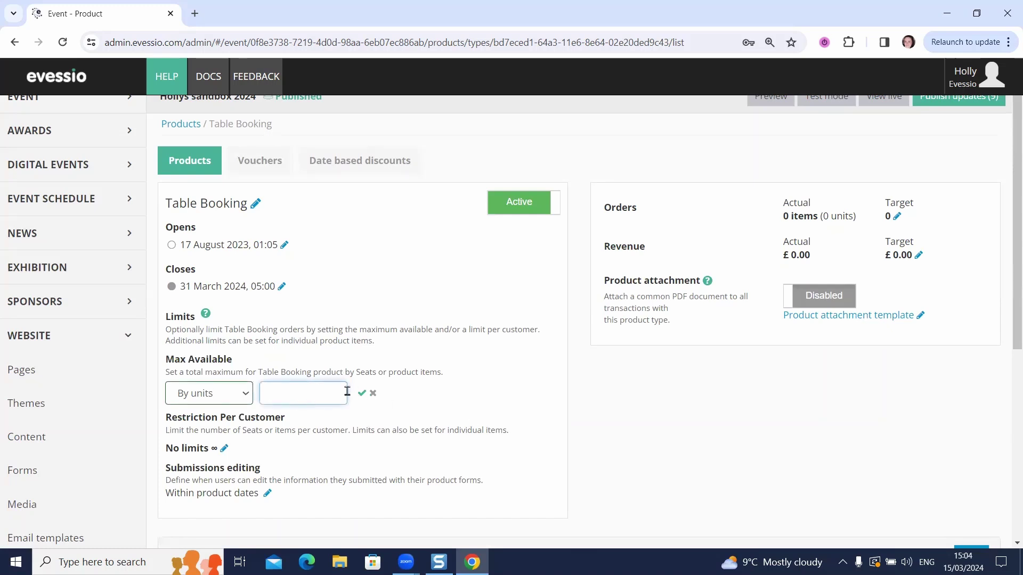
{"action": "left_click", "coordinate": [372, 395]}
{"action": "left_click", "coordinate": [371, 394]}
- Try restricting Table Booking orders per customer By units, and cancel the edit
{"action": "scroll", "coordinate": [255, 373], "scroll_direction": "down", "scroll_amount": 1}
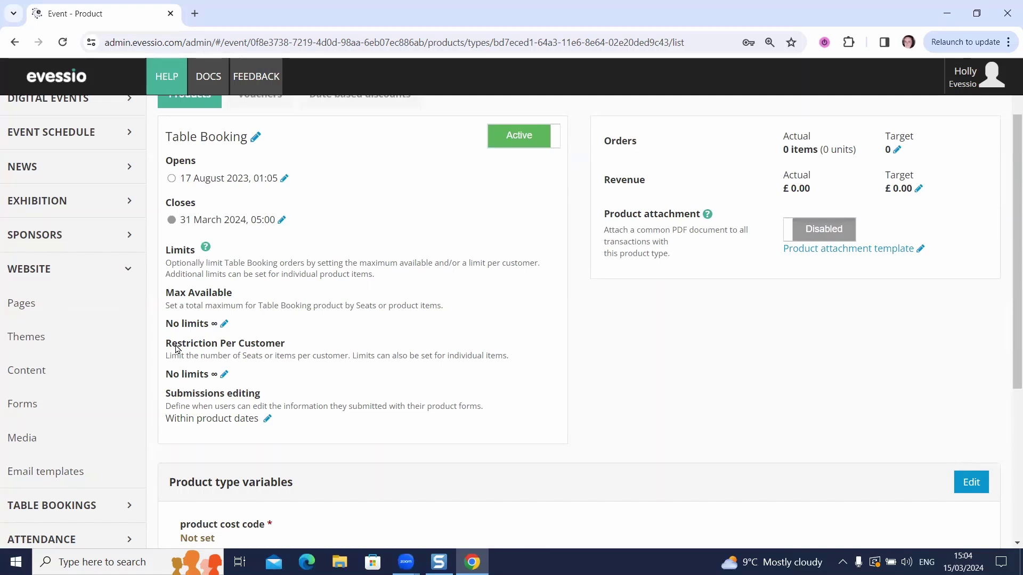
{"action": "left_click", "coordinate": [224, 374]}
{"action": "left_click", "coordinate": [225, 381]}
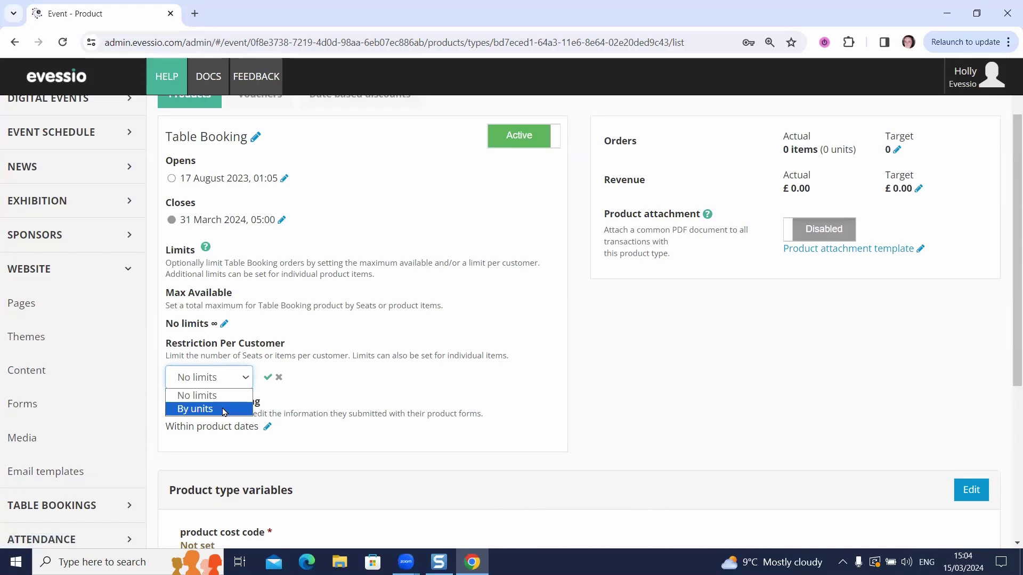
{"action": "left_click", "coordinate": [224, 412]}
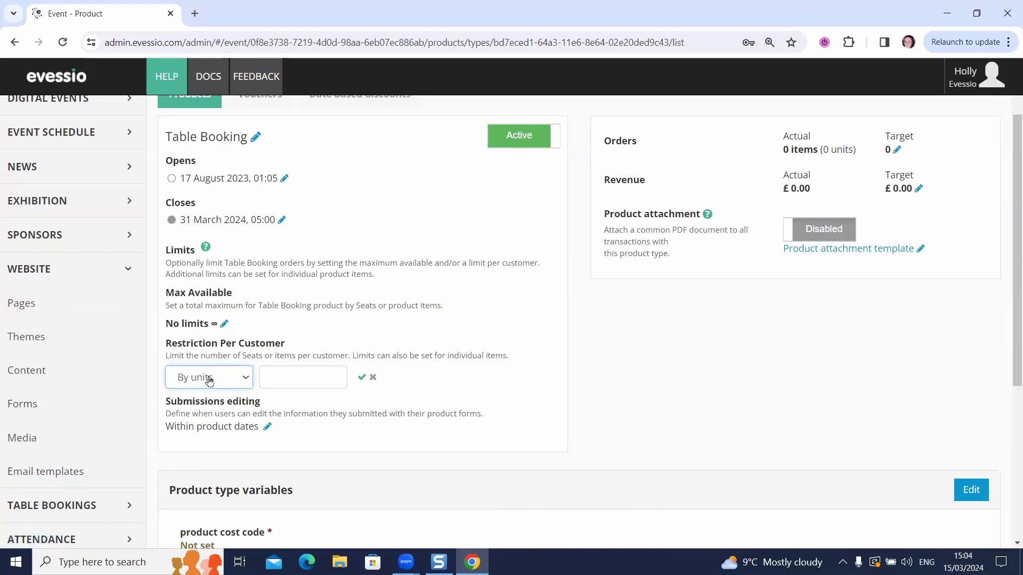
{"action": "left_click", "coordinate": [372, 379]}
- Examine the Submissions editing options for Table Booking, and cancel the edit
{"action": "left_click_drag", "start_coordinate": [166, 397], "coordinate": [325, 424]}
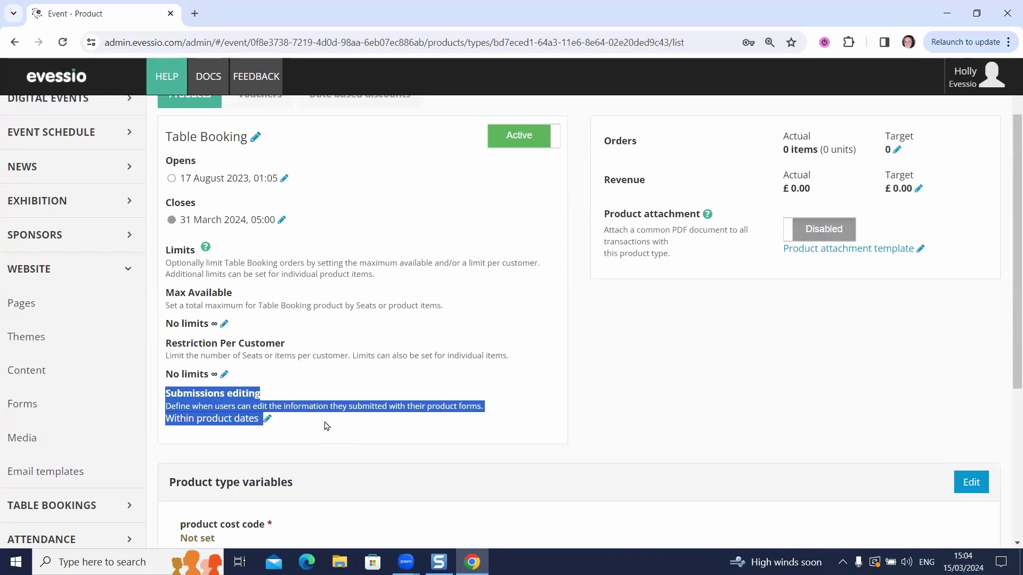
{"action": "left_click", "coordinate": [281, 407]}
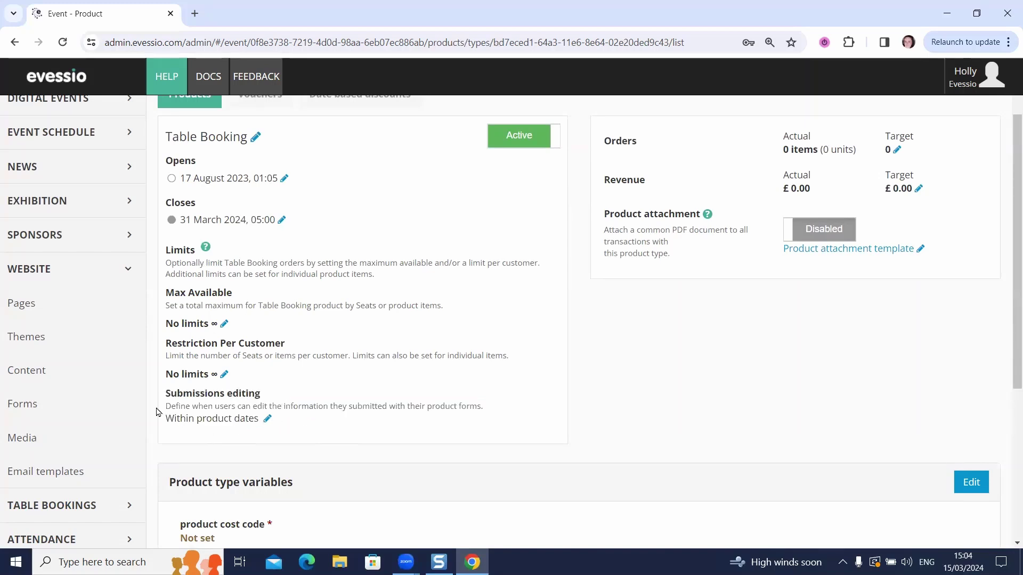
{"action": "left_click", "coordinate": [268, 419]}
{"action": "left_click", "coordinate": [266, 419]}
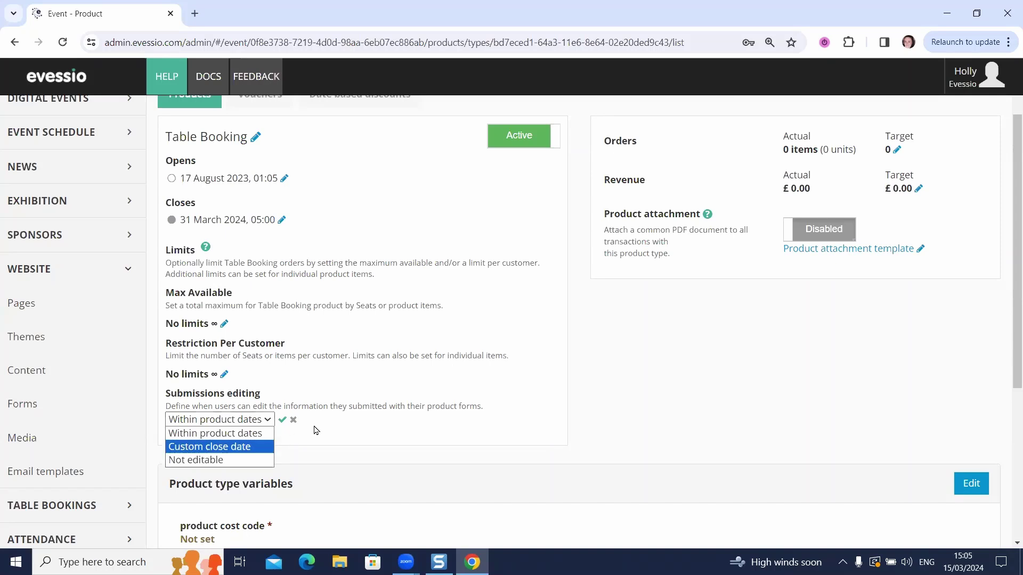
{"action": "left_click", "coordinate": [292, 419]}
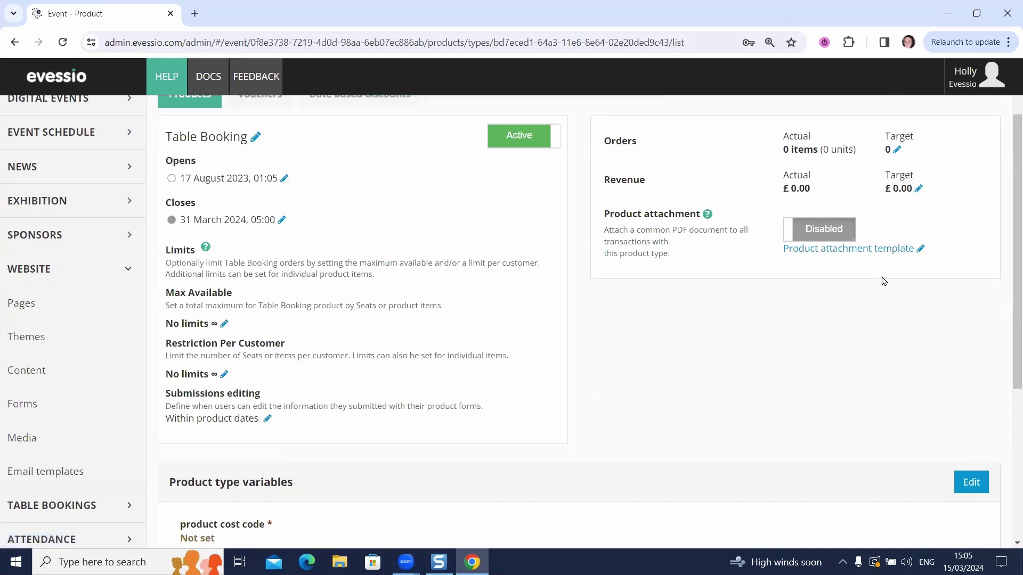
- Add a new product to Table Booking and name it "Individual Seat"
{"action": "scroll", "coordinate": [882, 281], "scroll_direction": "down", "scroll_amount": 5}
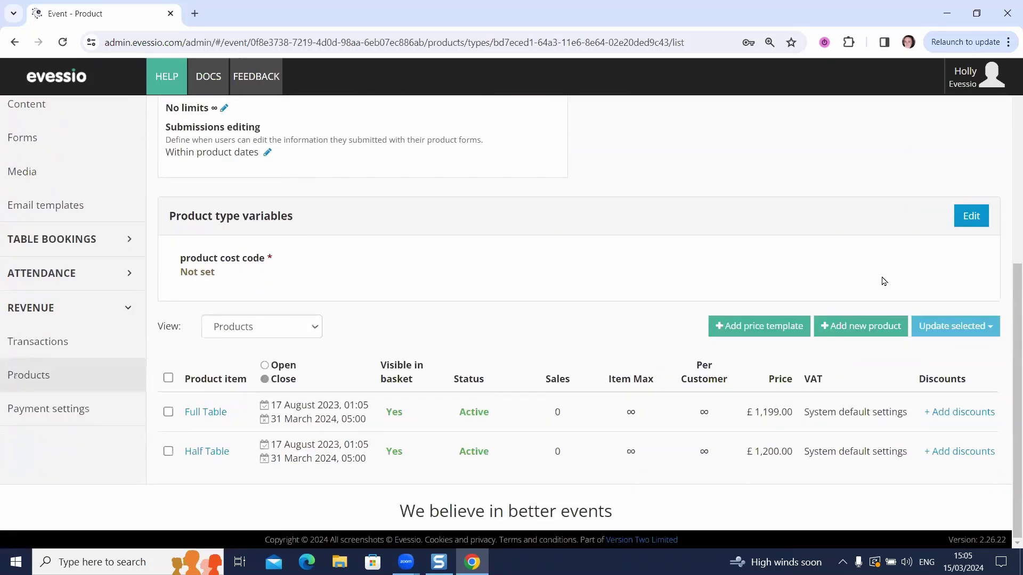
{"action": "left_click", "coordinate": [867, 333]}
{"action": "scroll", "coordinate": [517, 303], "scroll_direction": "up", "scroll_amount": 3}
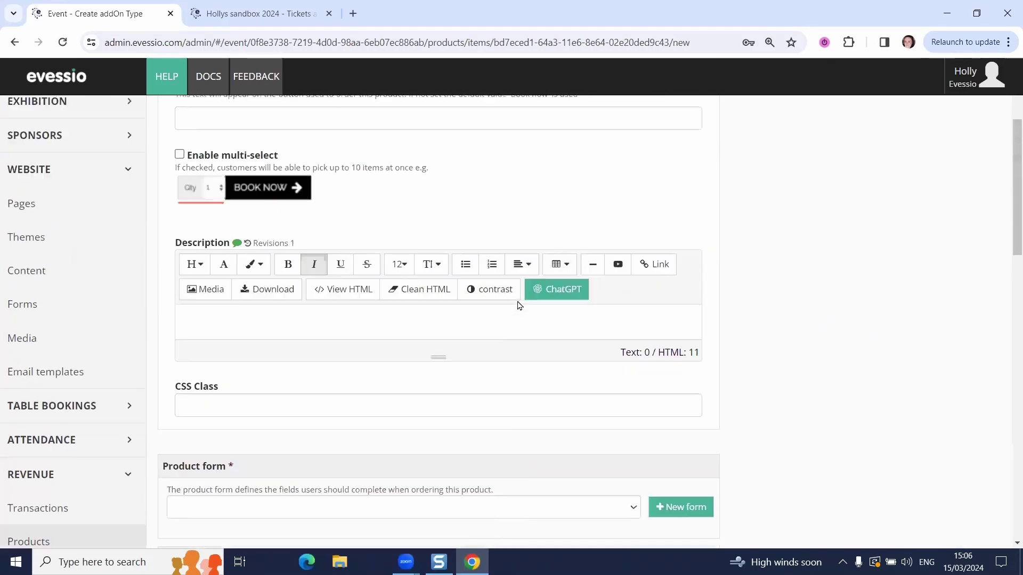
{"action": "scroll", "coordinate": [511, 283], "scroll_direction": "up", "scroll_amount": 4}
{"action": "left_click", "coordinate": [411, 233]}
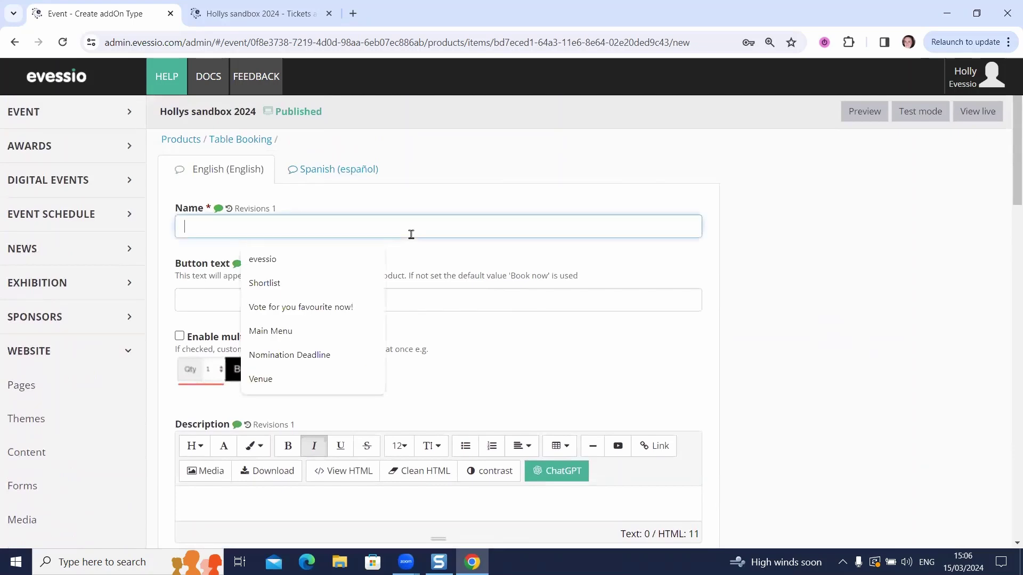
{"action": "type", "text": "f"}
{"action": "key", "text": "BackSpace"}
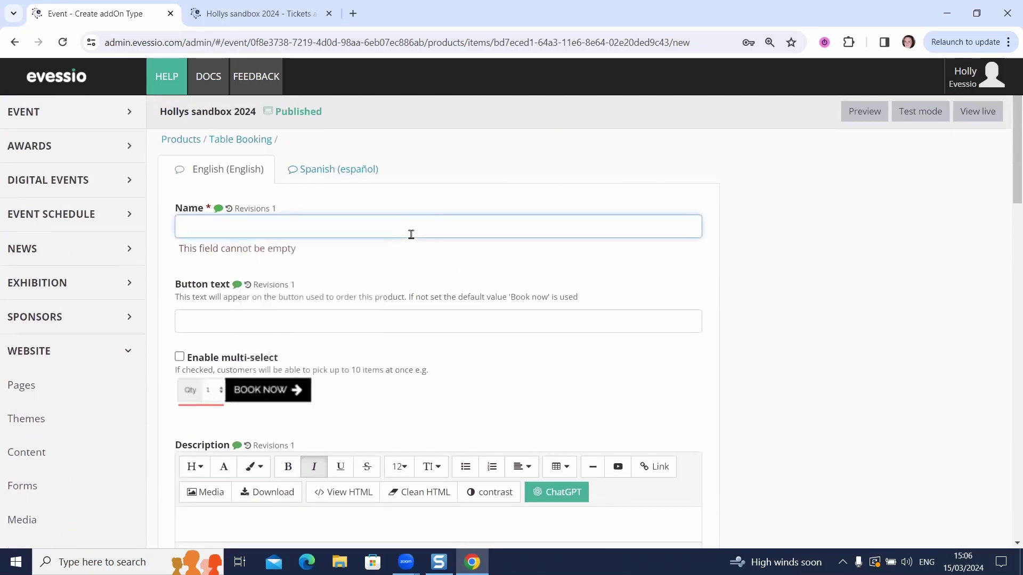
{"action": "type", "text": "Individual Seat"}
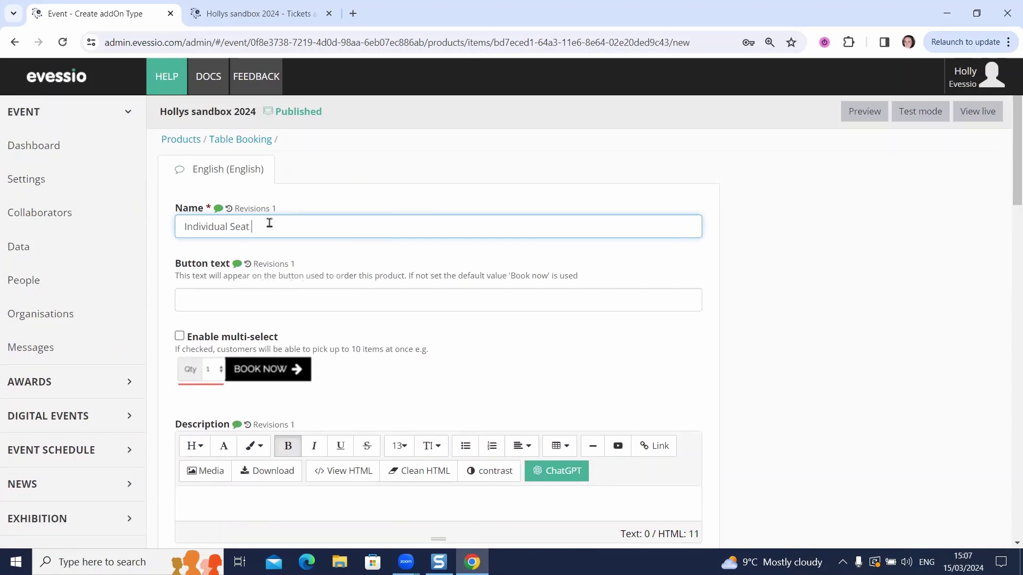
- Examine how the Full Table product's name and booking button are presented on the public tickets and tables page
{"action": "left_click", "coordinate": [306, 11]}
{"action": "left_click_drag", "start_coordinate": [325, 332], "coordinate": [257, 315]}
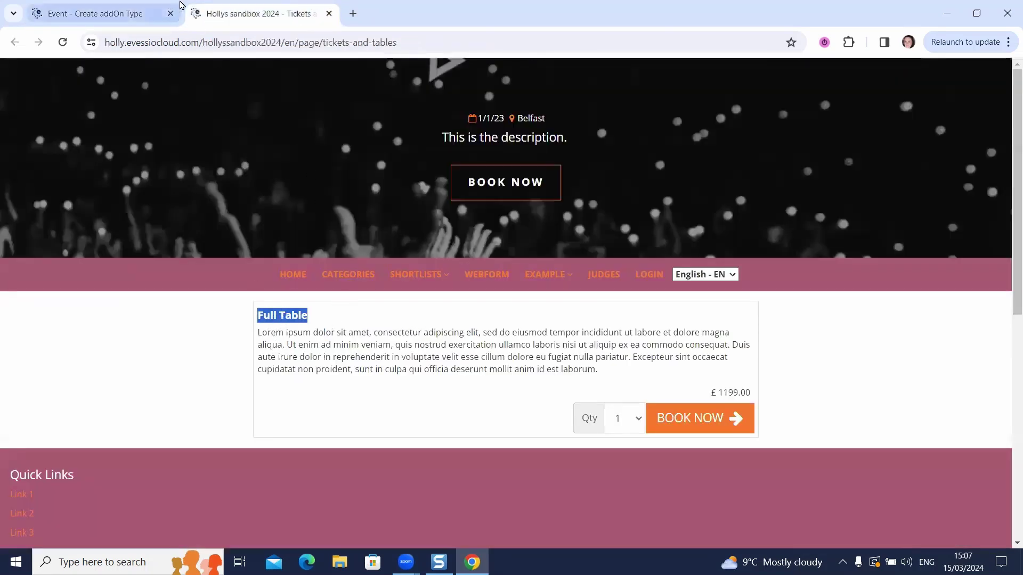
{"action": "left_click", "coordinate": [179, 7]}
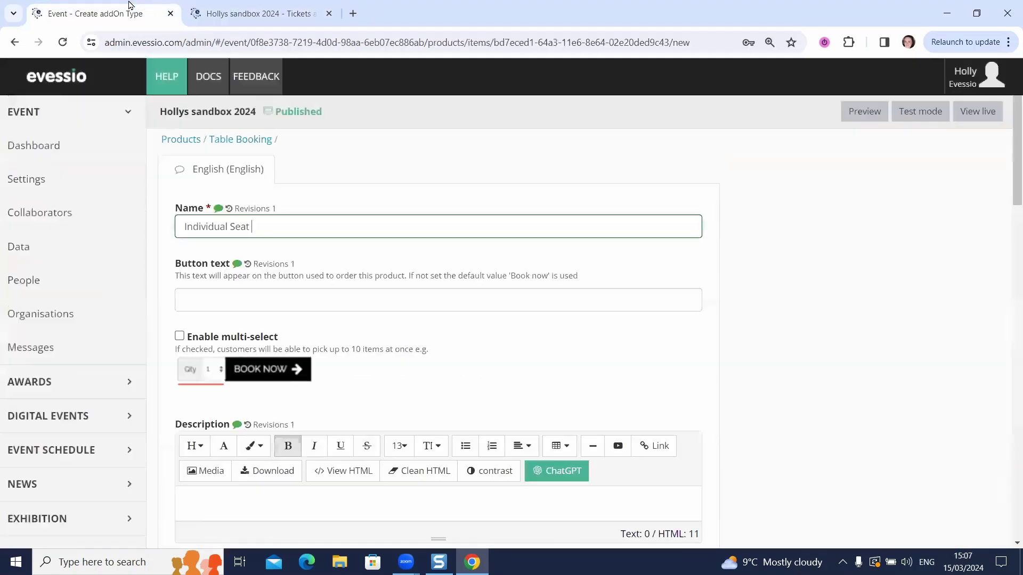
{"action": "left_click", "coordinate": [256, 6]}
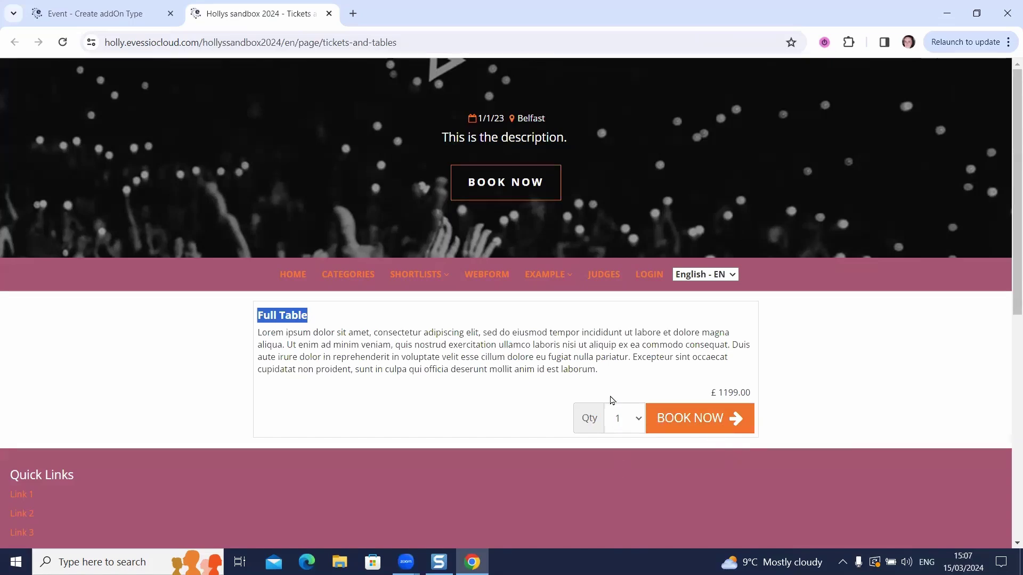
- Compare the new product's button text and multi-select options with the quantity selector on the public tickets and tables page
{"action": "left_click", "coordinate": [155, 6]}
{"action": "left_click", "coordinate": [226, 297]}
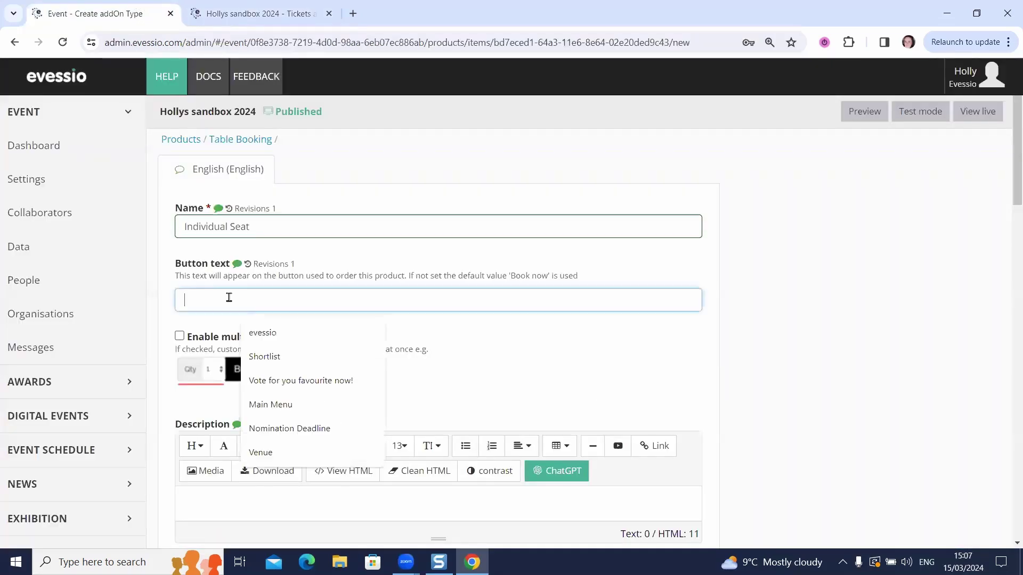
{"action": "scroll", "coordinate": [604, 368], "scroll_direction": "down", "scroll_amount": 2}
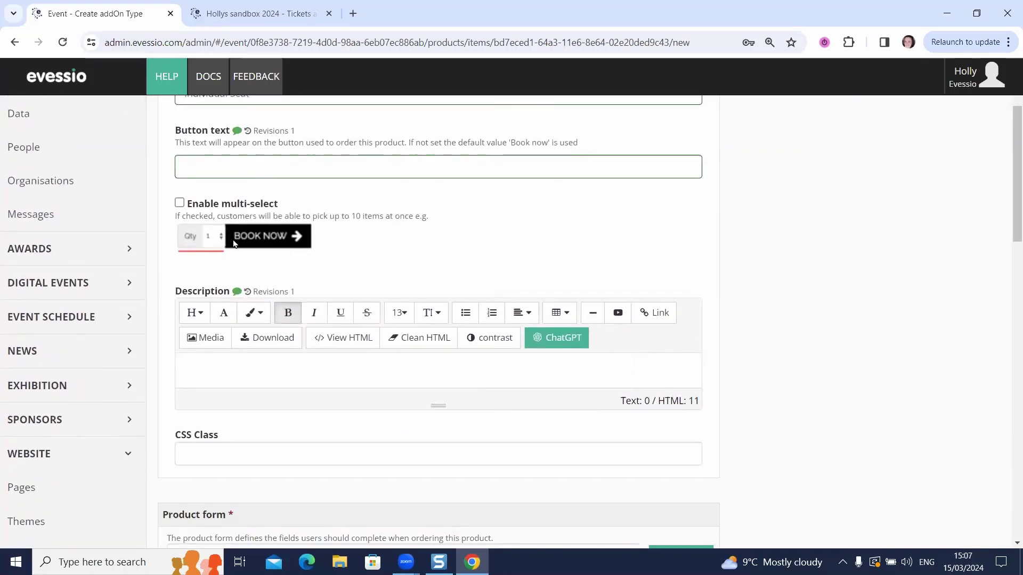
{"action": "left_click", "coordinate": [261, 18]}
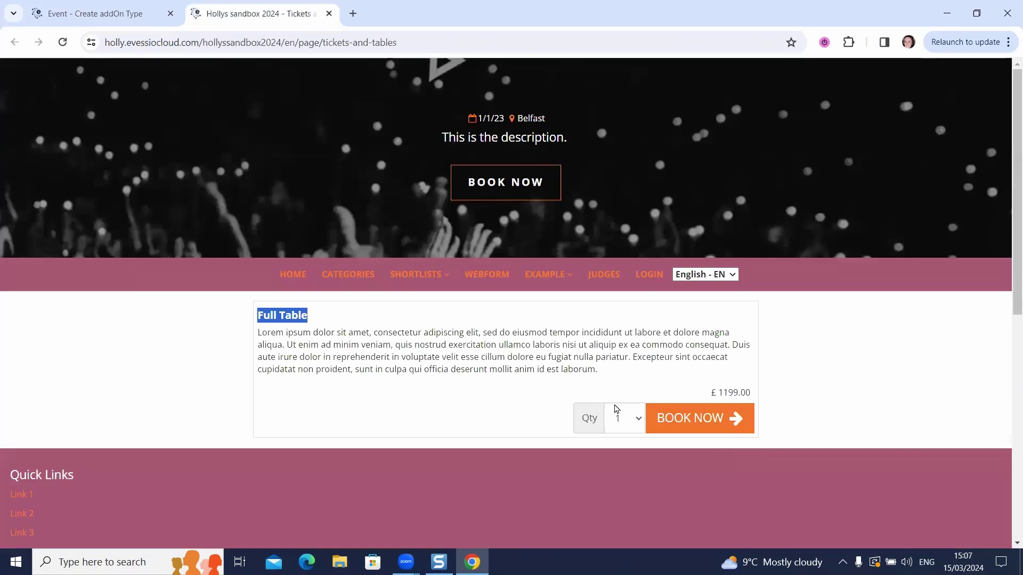
{"action": "left_click", "coordinate": [618, 416]}
{"action": "left_click", "coordinate": [268, 392]}
{"action": "left_click", "coordinate": [117, 11]}
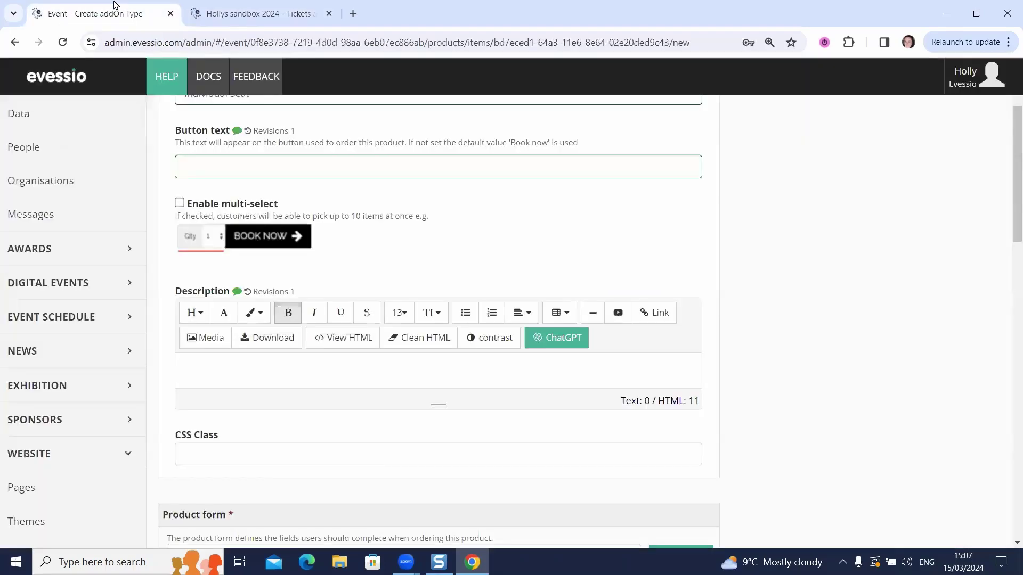
- Examine the Full Table description on the public page and return to the new product's empty description field
{"action": "scroll", "coordinate": [263, 329], "scroll_direction": "down", "scroll_amount": 2}
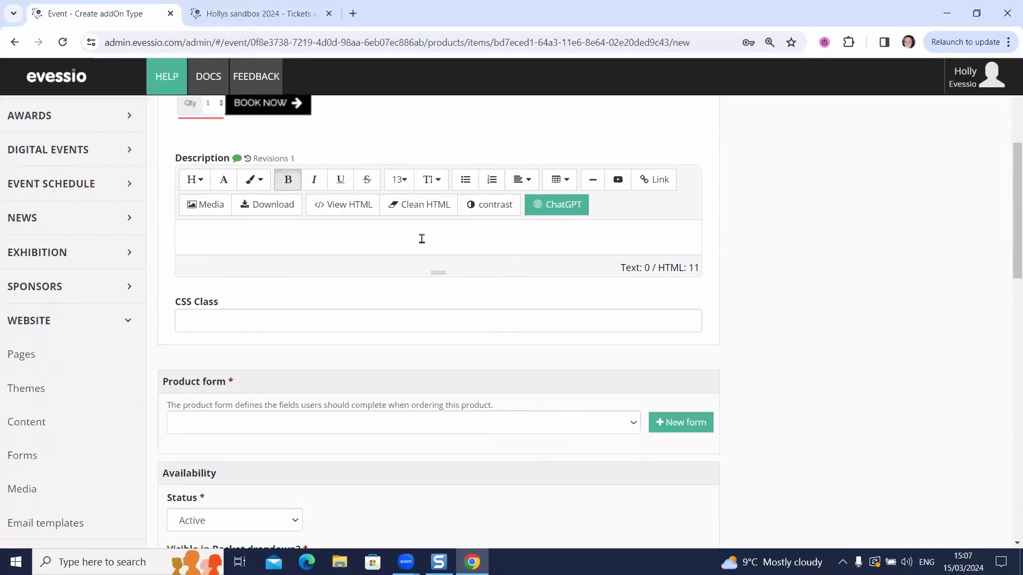
{"action": "left_click", "coordinate": [268, 11]}
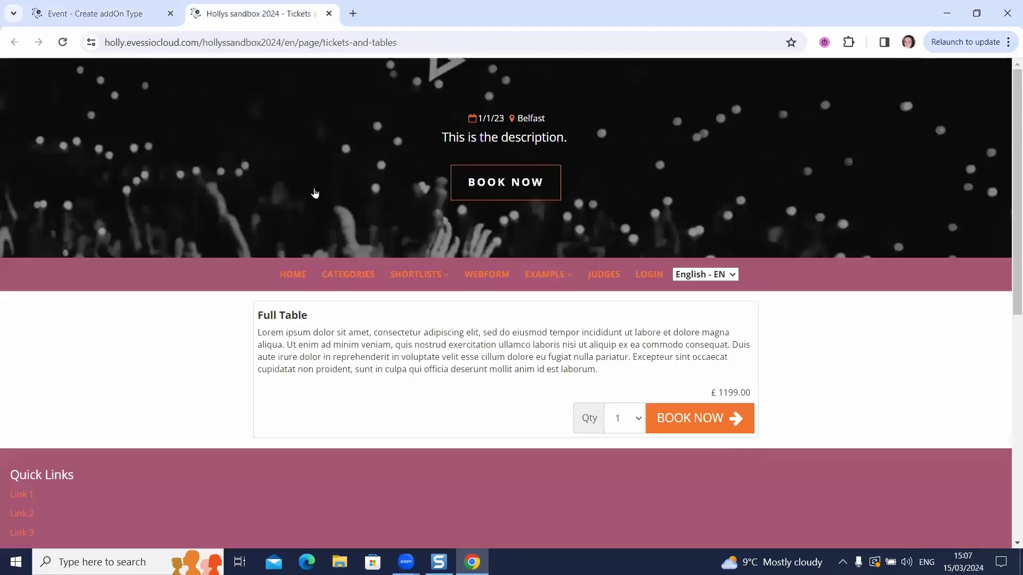
{"action": "left_click_drag", "start_coordinate": [598, 374], "coordinate": [257, 332]}
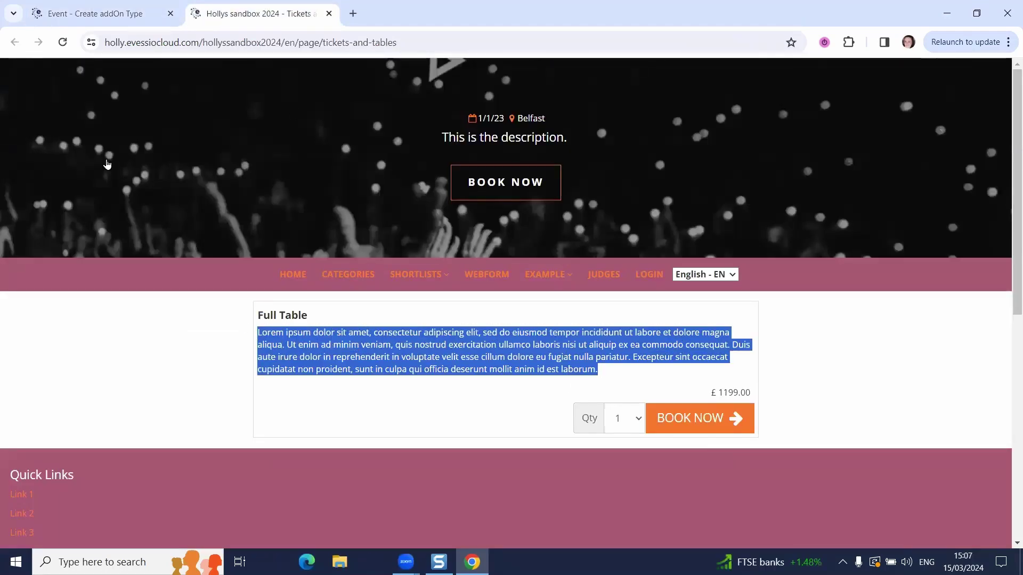
{"action": "left_click", "coordinate": [101, 13]}
{"action": "left_click", "coordinate": [275, 251]}
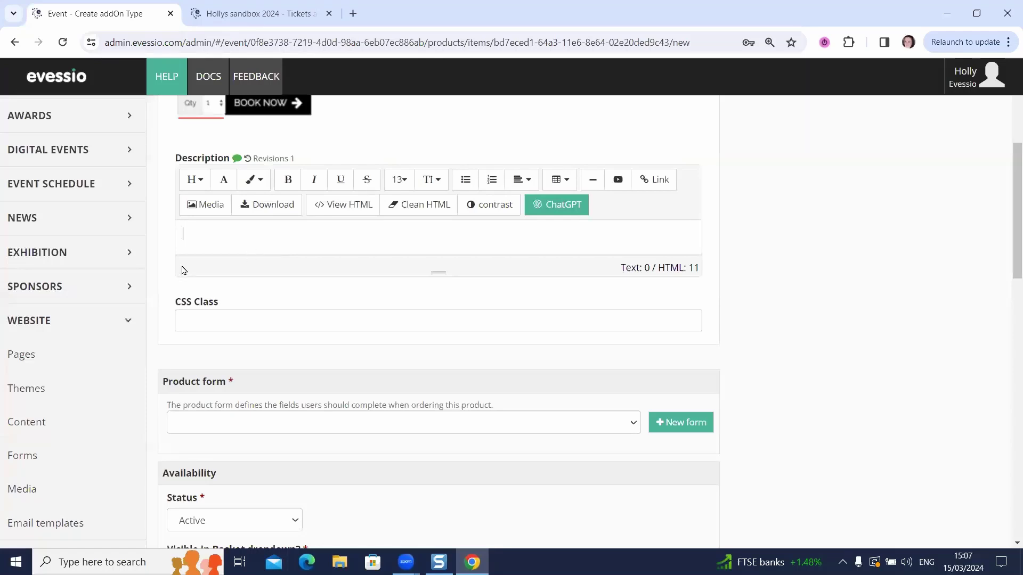
- Assign the Default Booking Form as the product form for the new Individual Seat product
{"action": "scroll", "coordinate": [183, 270], "scroll_direction": "down", "scroll_amount": 3}
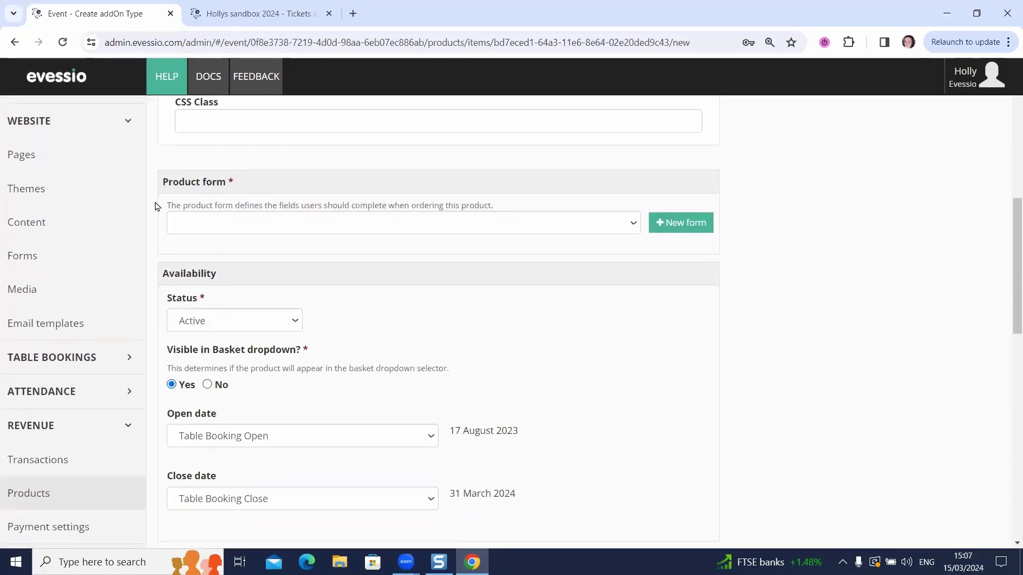
{"action": "left_click", "coordinate": [198, 226]}
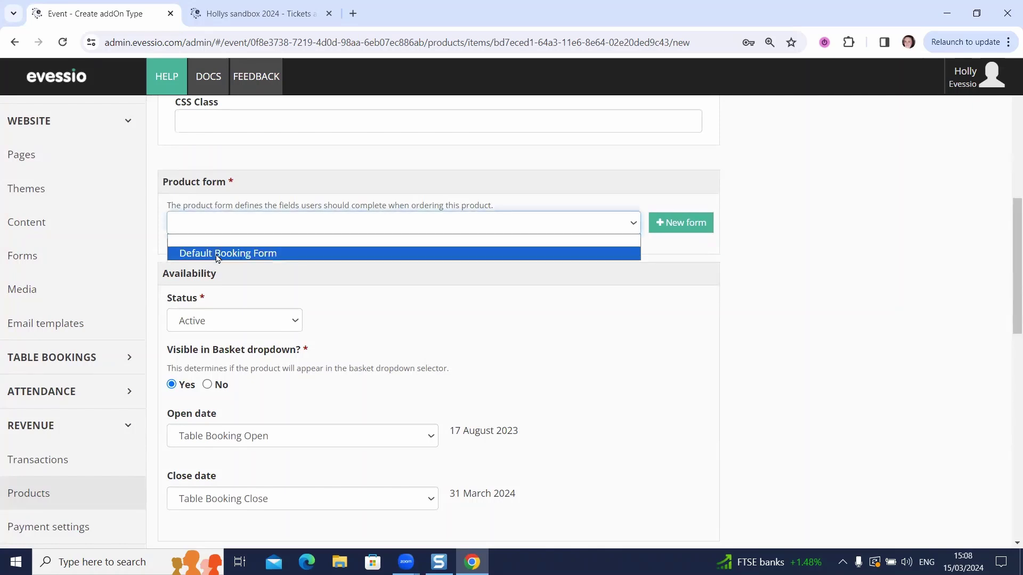
{"action": "left_click", "coordinate": [218, 254]}
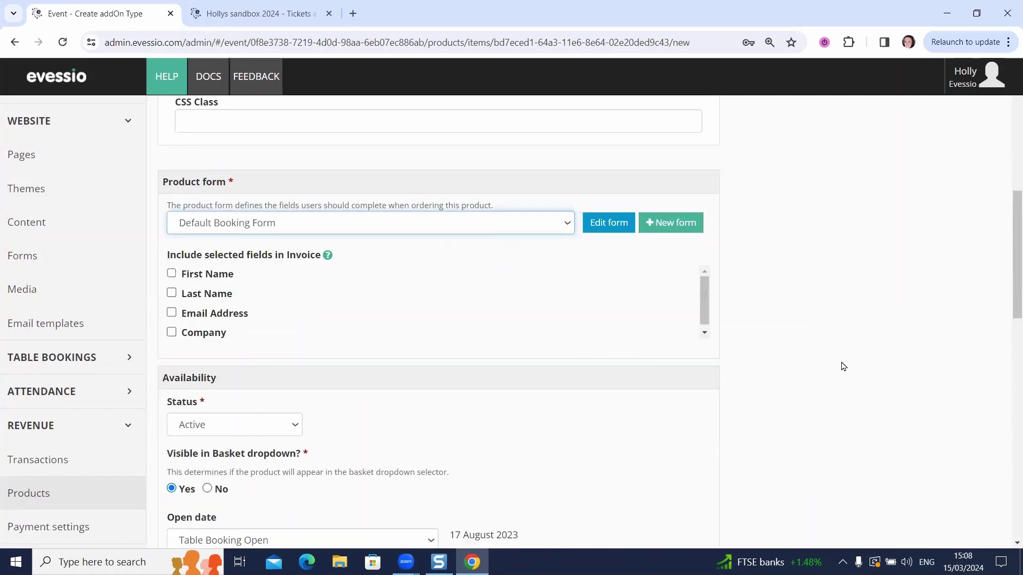
- Review the Individual Seat product's name, button text, multi-select, description and product form settings
{"action": "scroll", "coordinate": [843, 366], "scroll_direction": "up", "scroll_amount": 1}
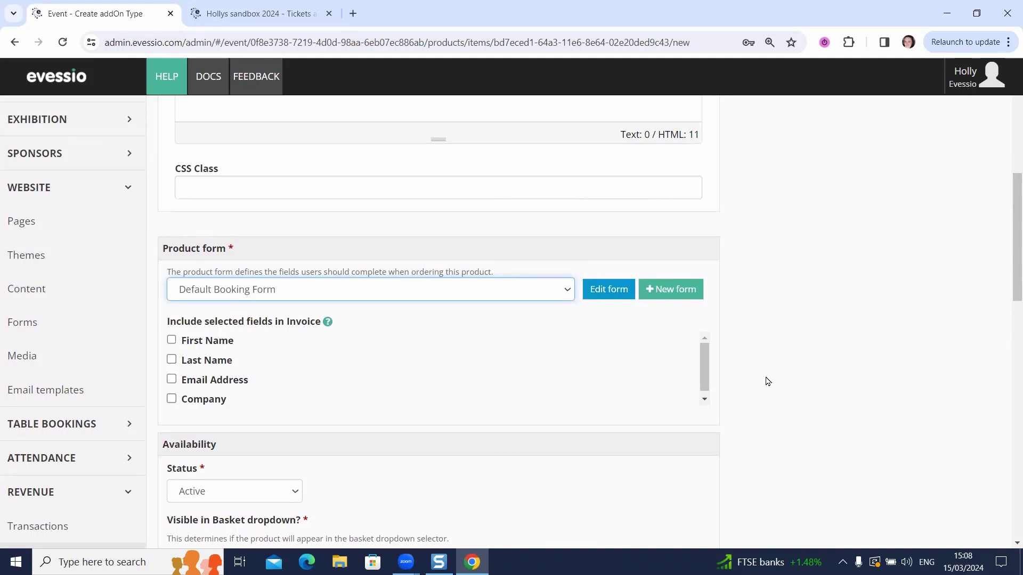
{"action": "scroll", "coordinate": [283, 263], "scroll_direction": "up", "scroll_amount": 1}
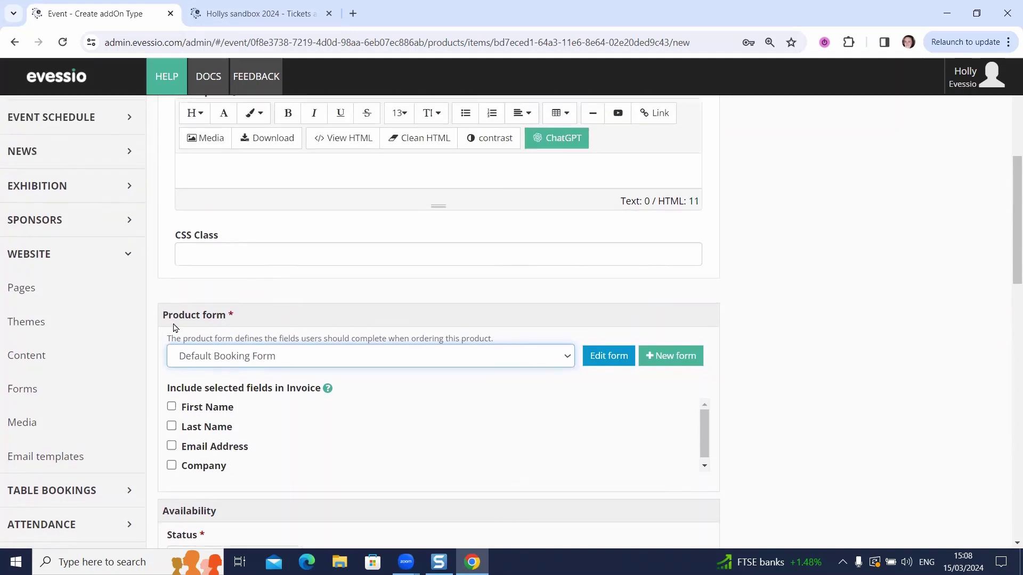
{"action": "scroll", "coordinate": [176, 328], "scroll_direction": "up", "scroll_amount": 4}
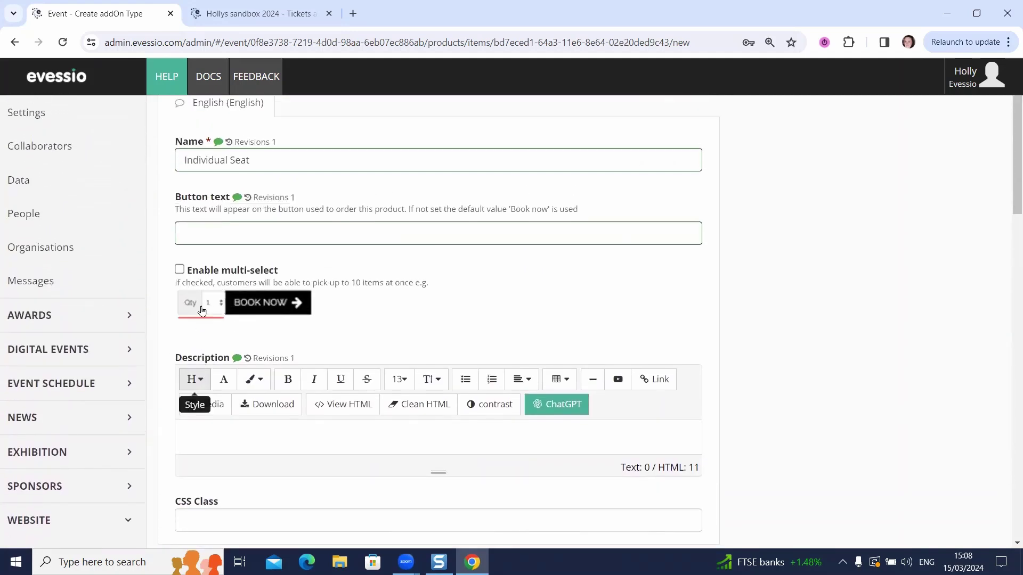
{"action": "scroll", "coordinate": [255, 223], "scroll_direction": "down", "scroll_amount": 5}
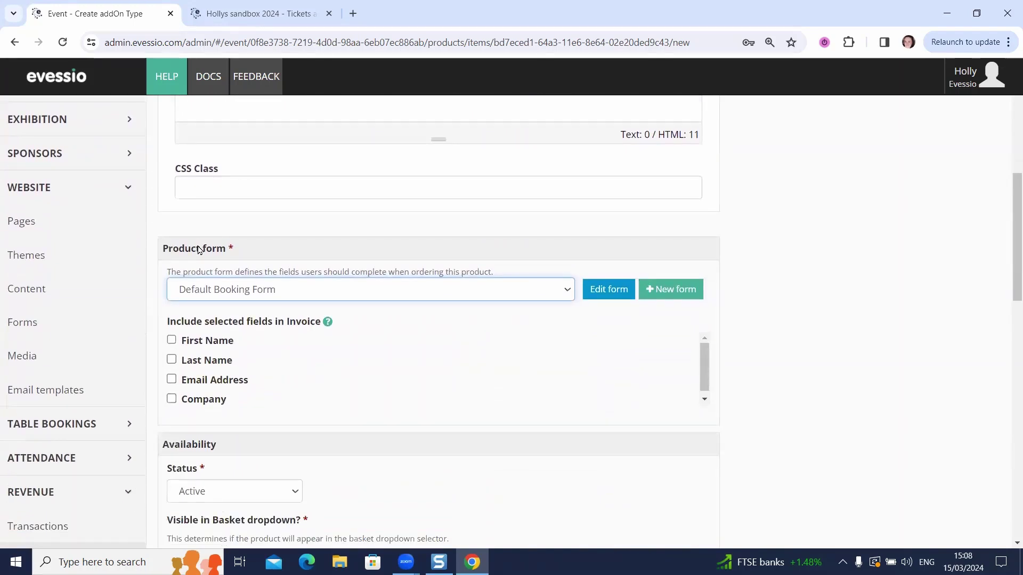
{"action": "scroll", "coordinate": [200, 245], "scroll_direction": "up", "scroll_amount": 3}
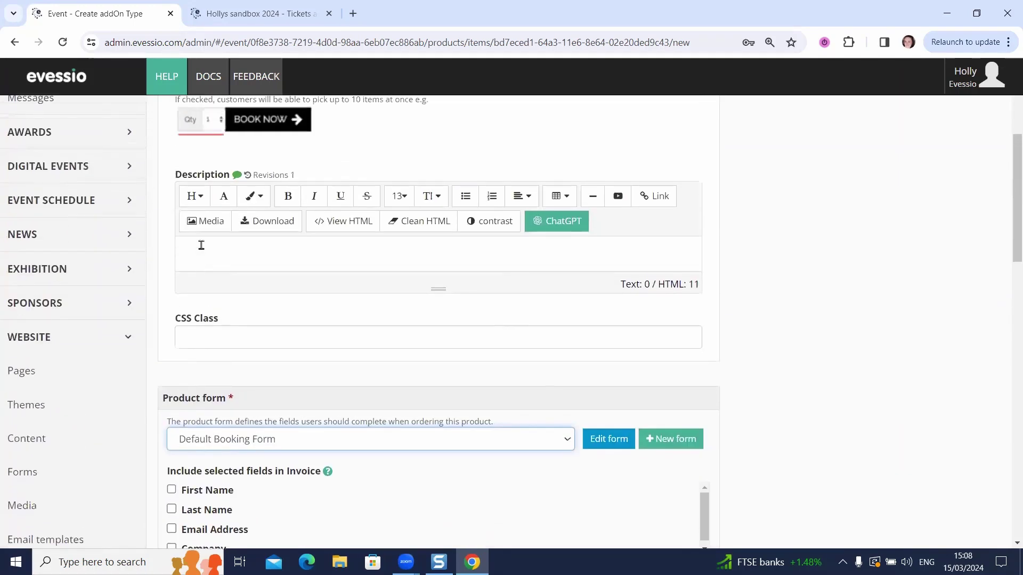
{"action": "scroll", "coordinate": [208, 185], "scroll_direction": "up", "scroll_amount": 1}
{"action": "scroll", "coordinate": [215, 159], "scroll_direction": "up", "scroll_amount": 1}
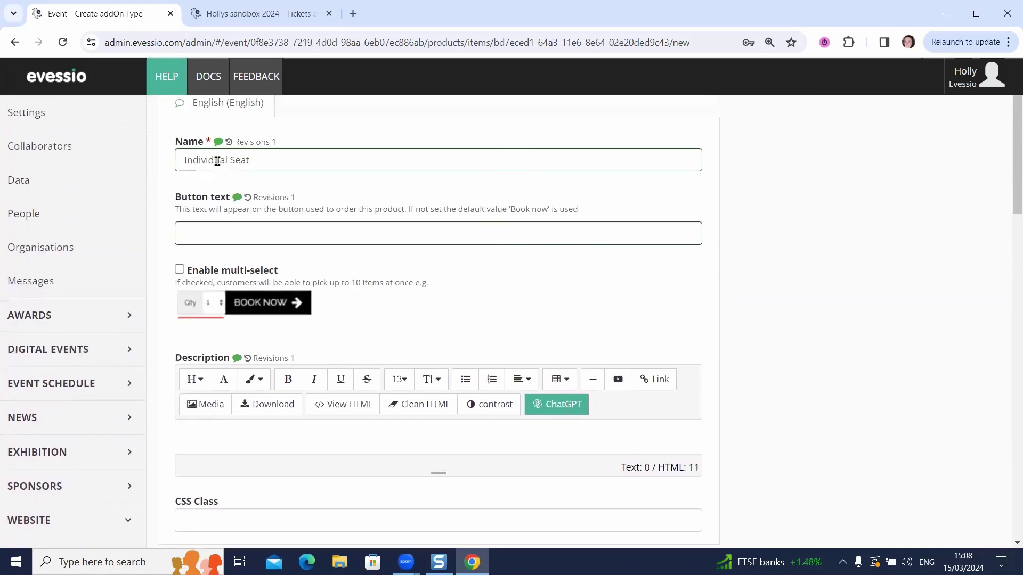
{"action": "scroll", "coordinate": [197, 238], "scroll_direction": "down", "scroll_amount": 5}
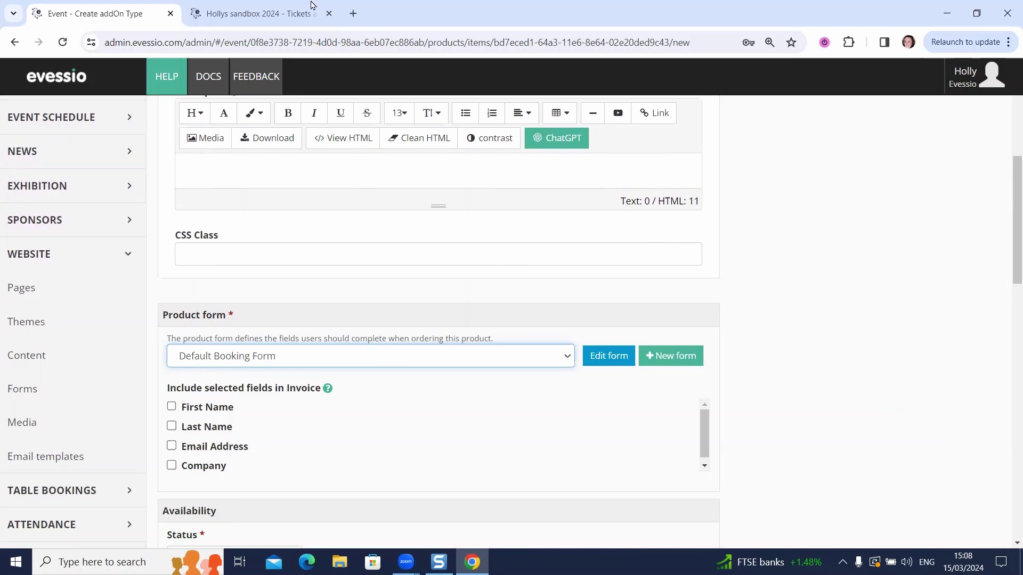
- Check how the Full Table product name is shown on the public page, and return to the product form settings
{"action": "left_click", "coordinate": [256, 14]}
{"action": "left_click_drag", "start_coordinate": [314, 315], "coordinate": [257, 315]}
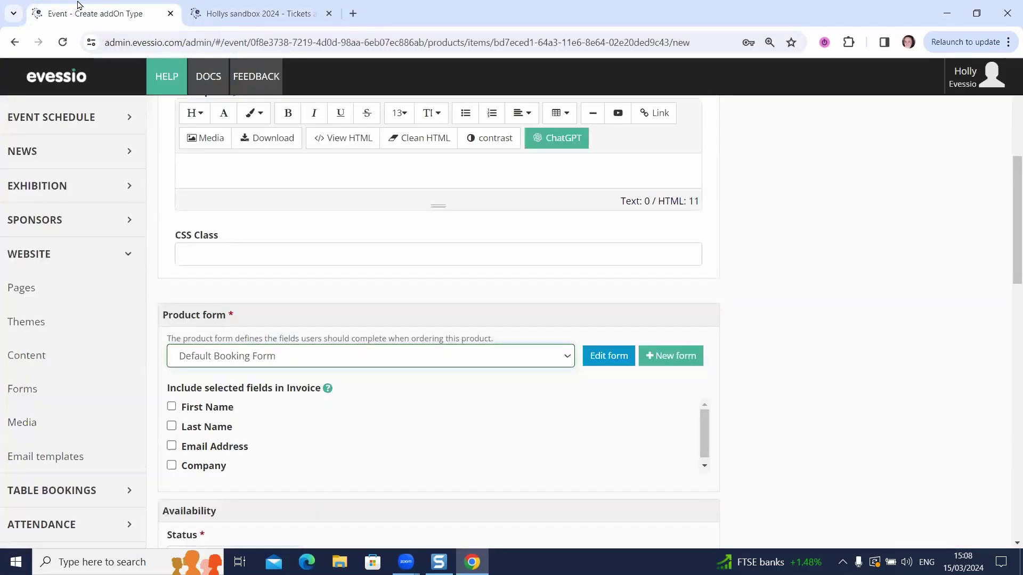
{"action": "left_click", "coordinate": [80, 8]}
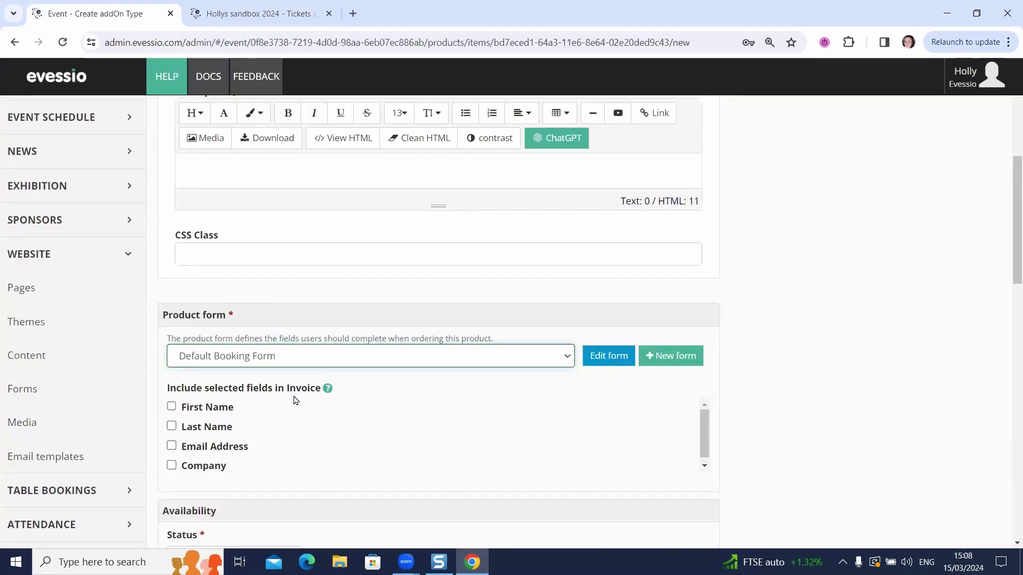
- Mark booking form fields, including First Name and Last Name, for inclusion in the invoice
{"action": "scroll", "coordinate": [295, 397], "scroll_direction": "down", "scroll_amount": 1}
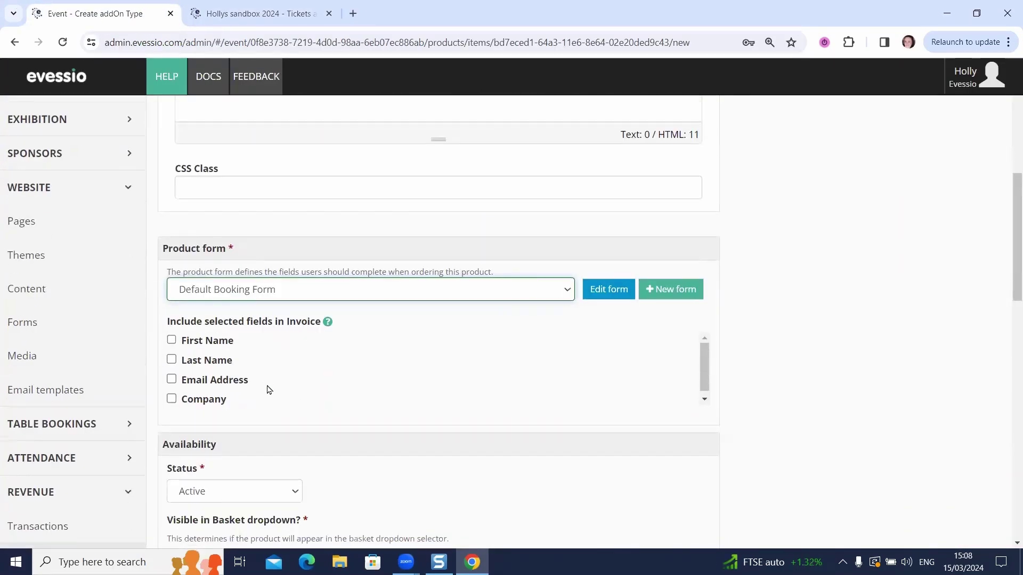
{"action": "left_click", "coordinate": [172, 339]}
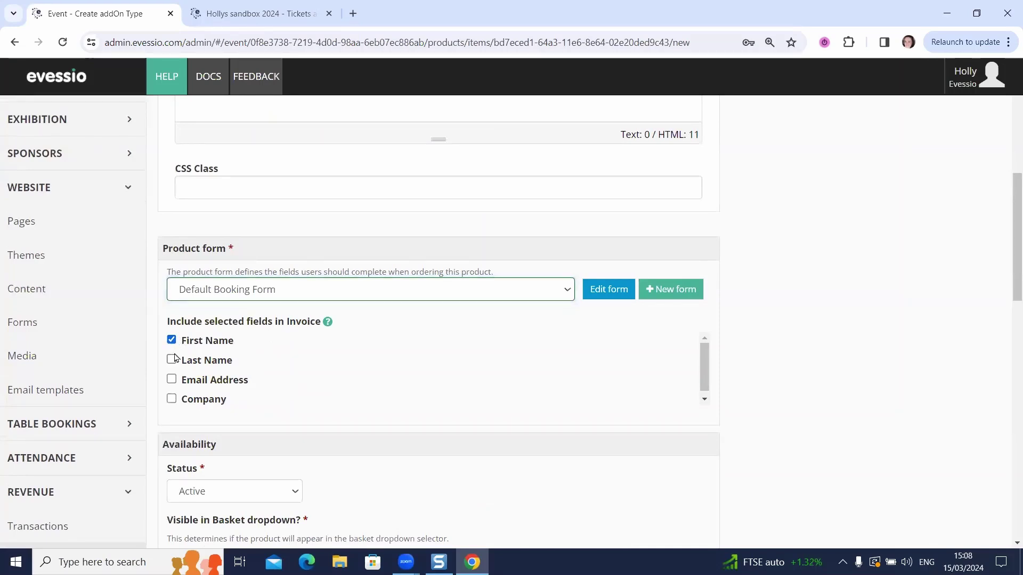
{"action": "left_click", "coordinate": [172, 360]}
{"action": "left_click", "coordinate": [172, 379]}
- Examine the product's availability status options alongside the public tickets page, and leave the status as Active
{"action": "scroll", "coordinate": [363, 424], "scroll_direction": "down", "scroll_amount": 5}
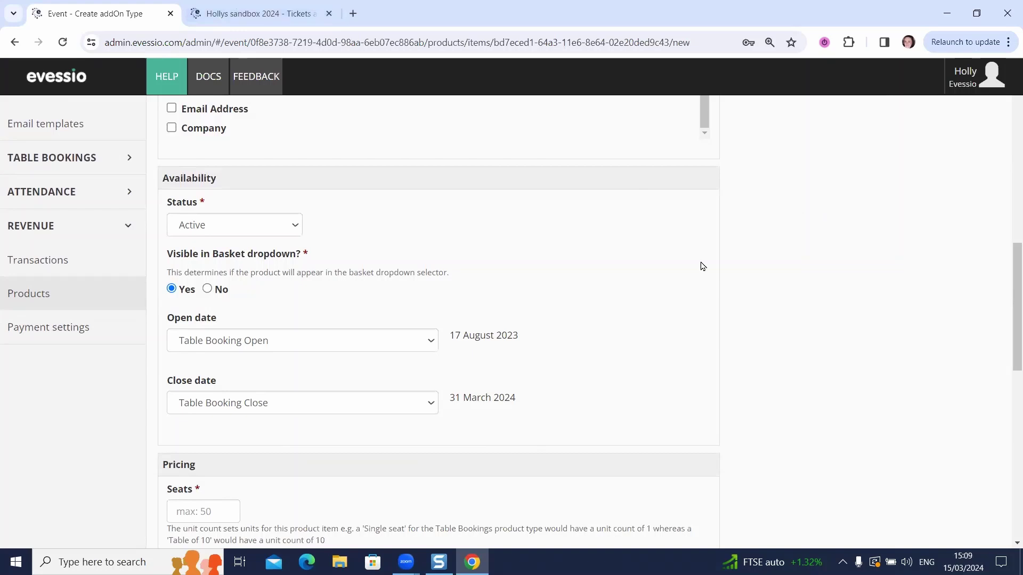
{"action": "left_click", "coordinate": [281, 224]}
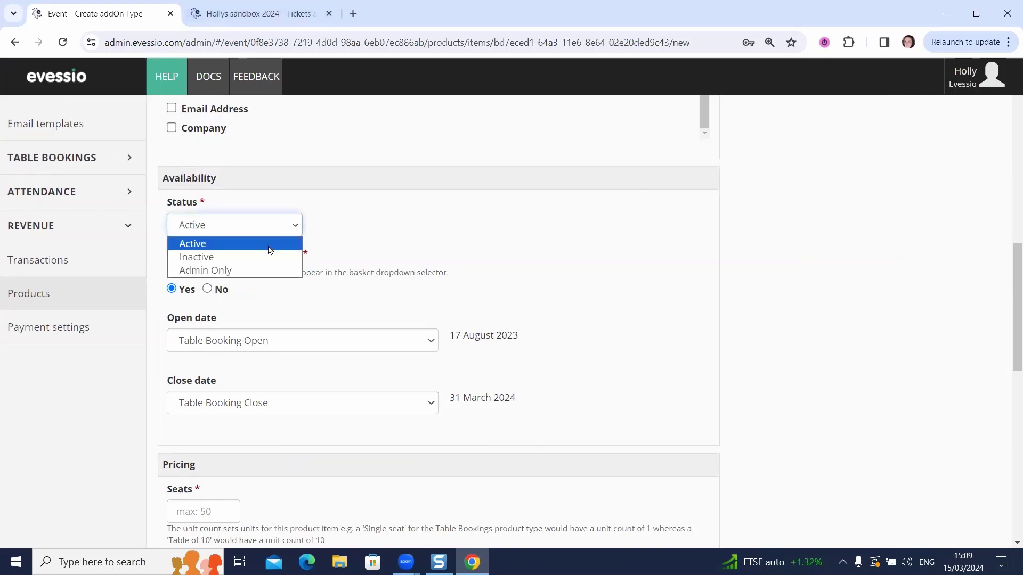
{"action": "left_click", "coordinate": [245, 11]}
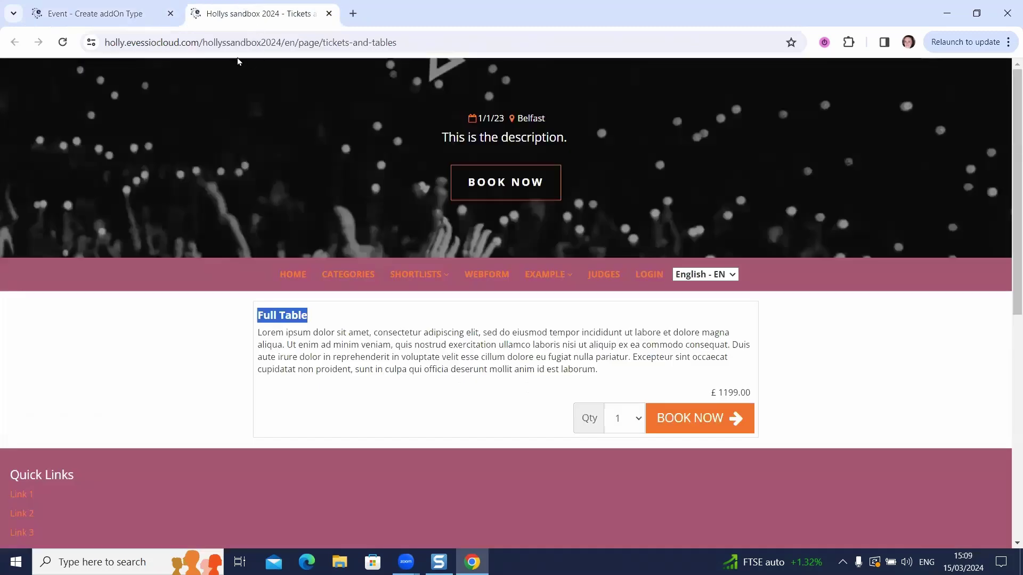
{"action": "left_click", "coordinate": [62, 5]}
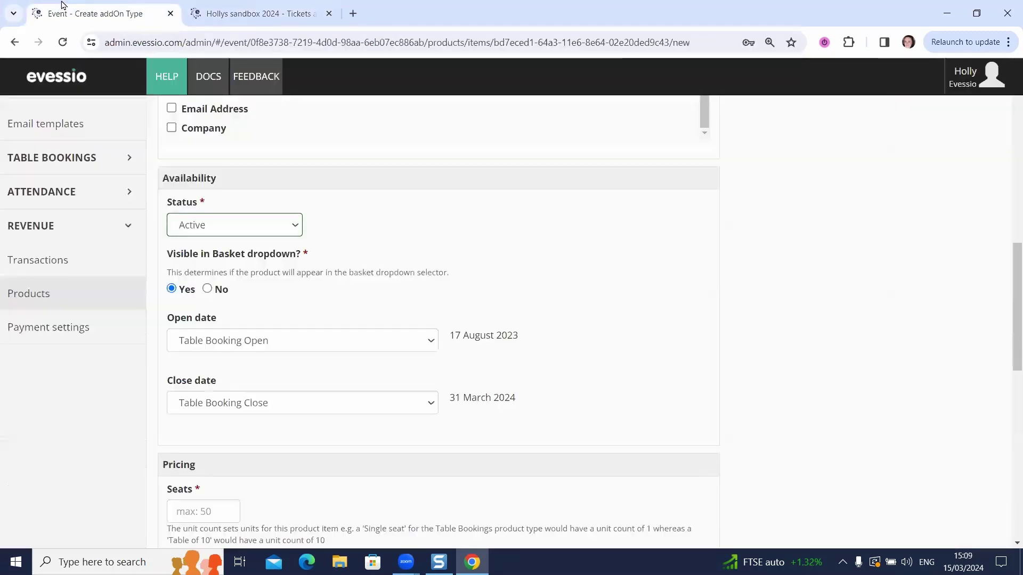
{"action": "left_click", "coordinate": [203, 231]}
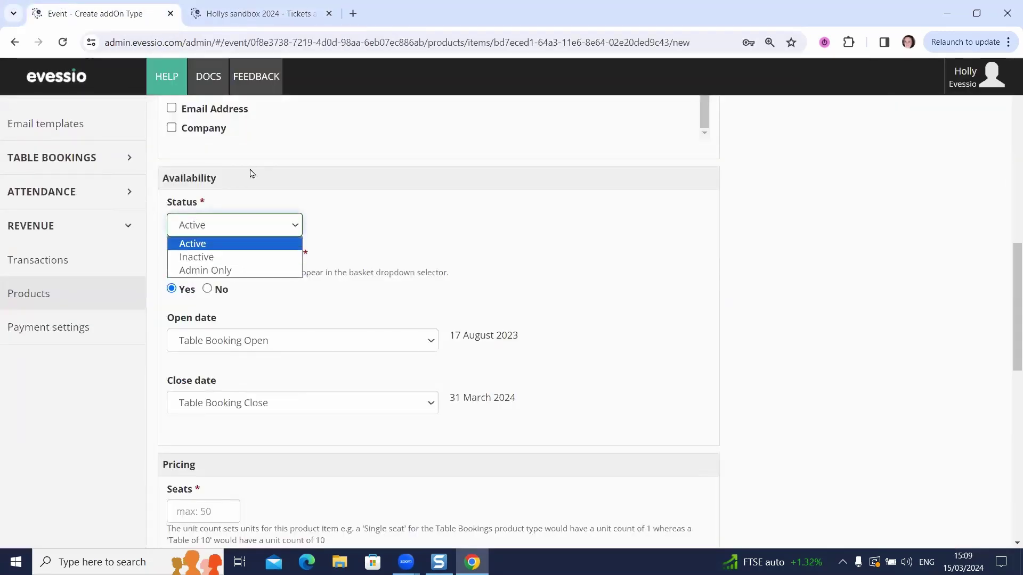
{"action": "left_click", "coordinate": [252, 15]}
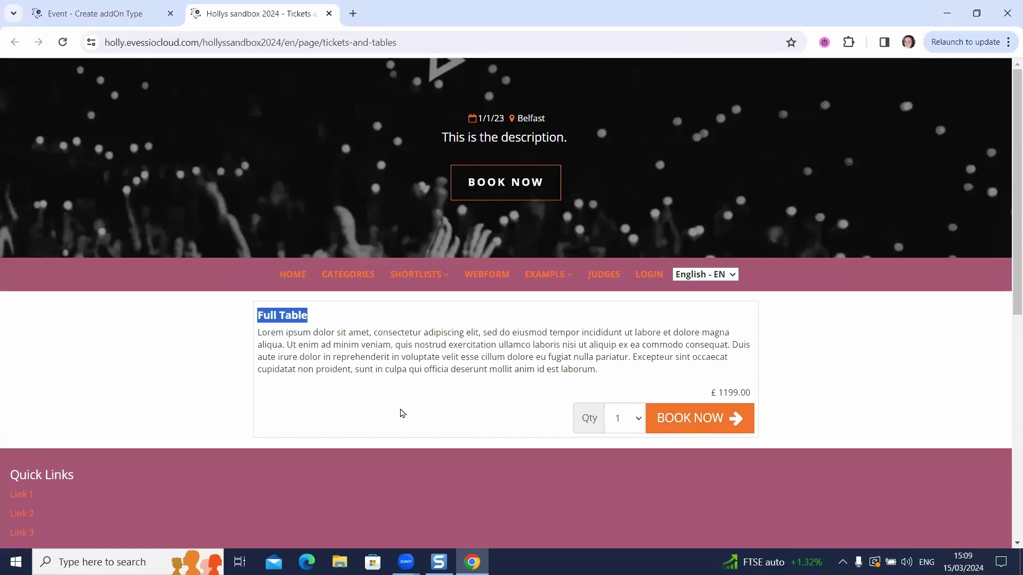
{"action": "left_click", "coordinate": [38, 6]}
{"action": "left_click", "coordinate": [288, 225]}
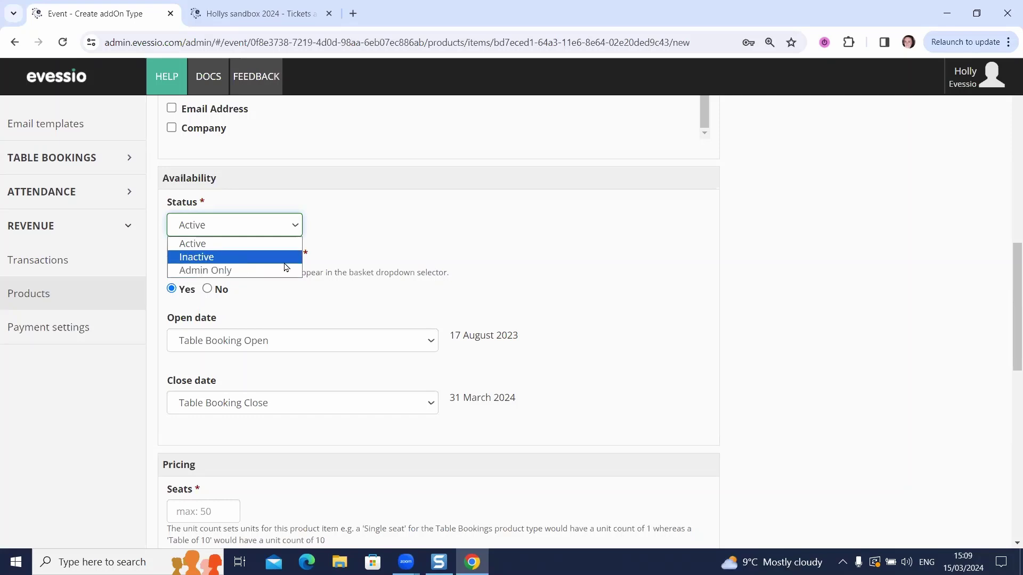
{"action": "left_click", "coordinate": [417, 267]}
- Check the basket dropdown visibility setting, book the Full Table from the public page, and open the basket's list of items to add
{"action": "scroll", "coordinate": [169, 235], "scroll_direction": "down", "scroll_amount": 1}
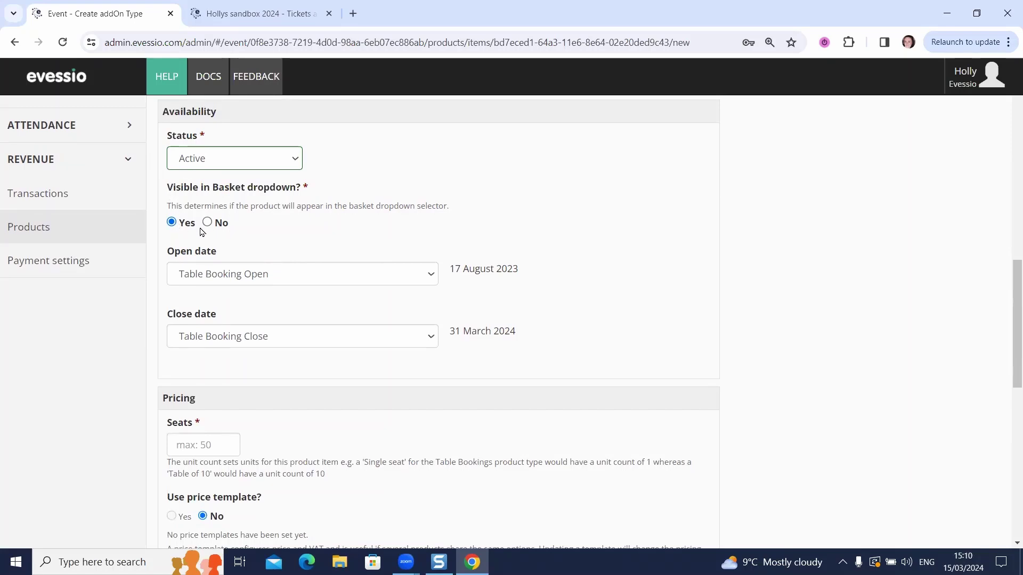
{"action": "left_click", "coordinate": [320, 15]}
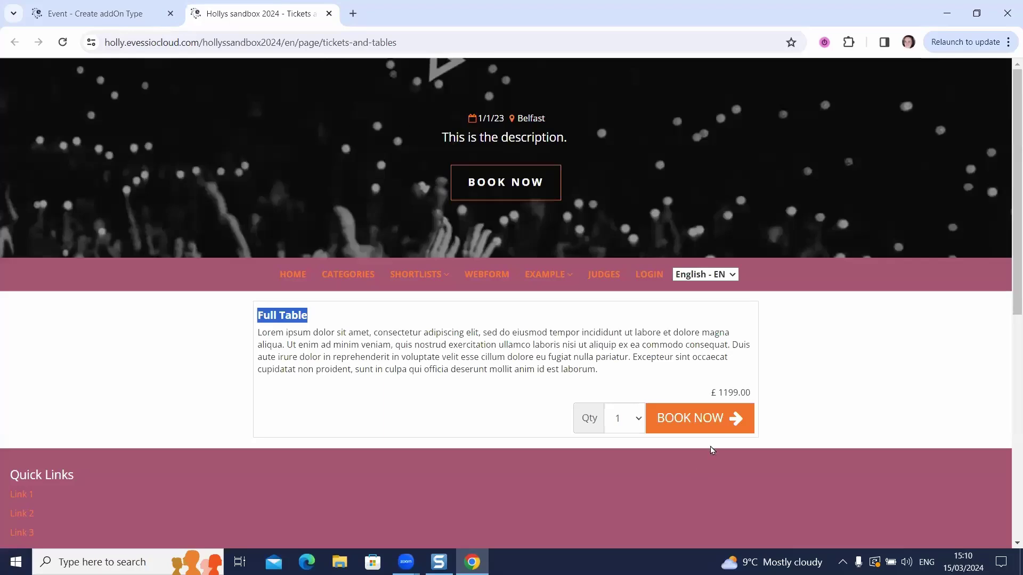
{"action": "left_click", "coordinate": [714, 430]}
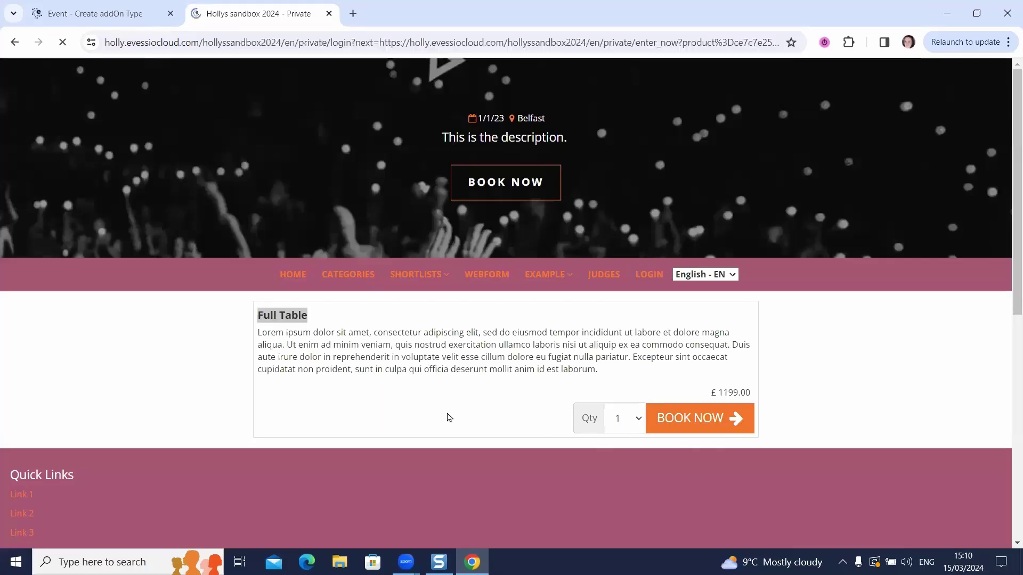
{"action": "scroll", "coordinate": [511, 238], "scroll_direction": "down", "scroll_amount": 4}
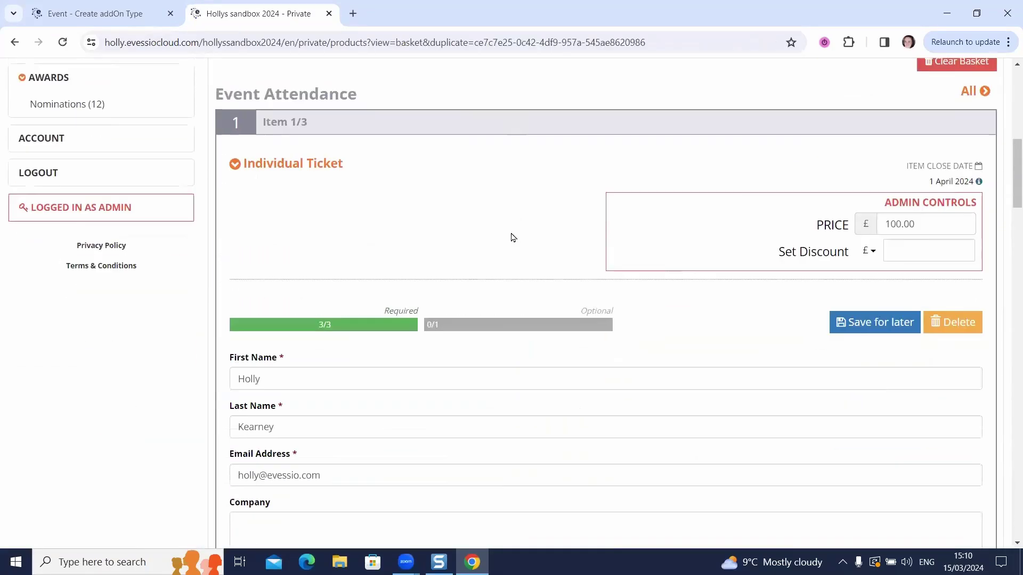
{"action": "scroll", "coordinate": [490, 260], "scroll_direction": "up", "scroll_amount": 5}
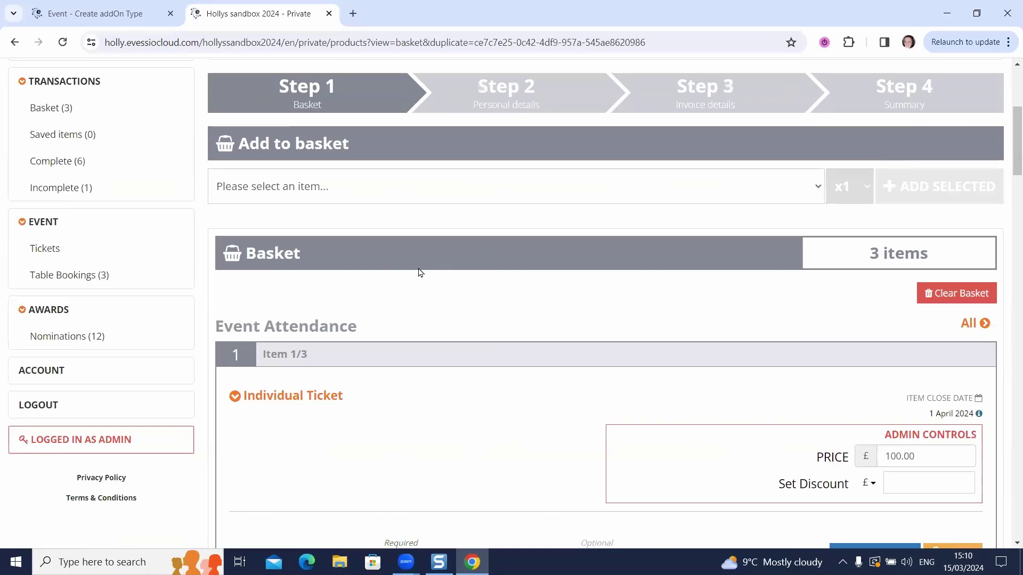
{"action": "left_click", "coordinate": [408, 181]}
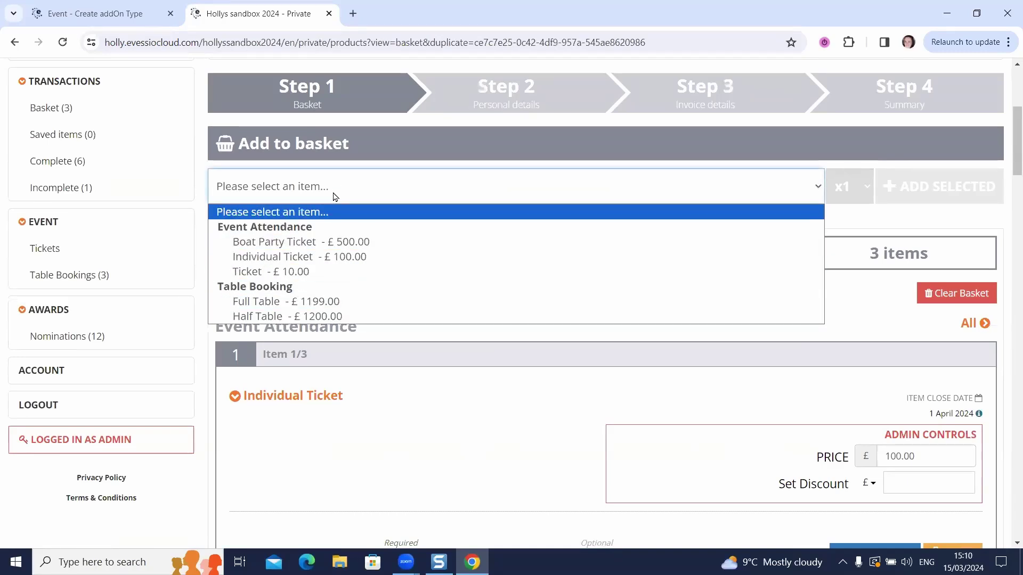
- Return to the product form, examine the Open date options including Custom, and leave Table Booking Open selected
{"action": "left_click", "coordinate": [88, 10]}
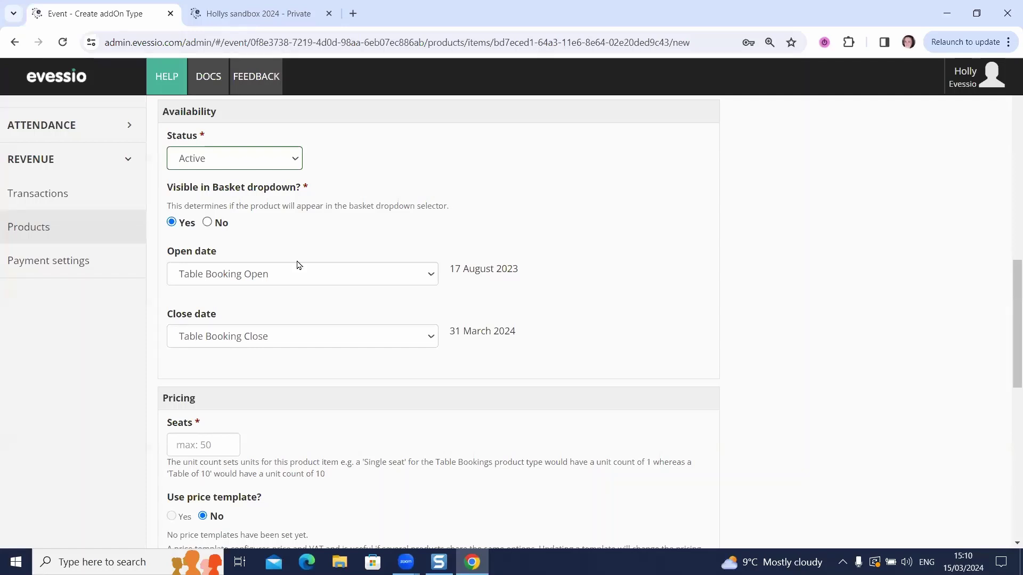
{"action": "scroll", "coordinate": [299, 265], "scroll_direction": "down", "scroll_amount": 1}
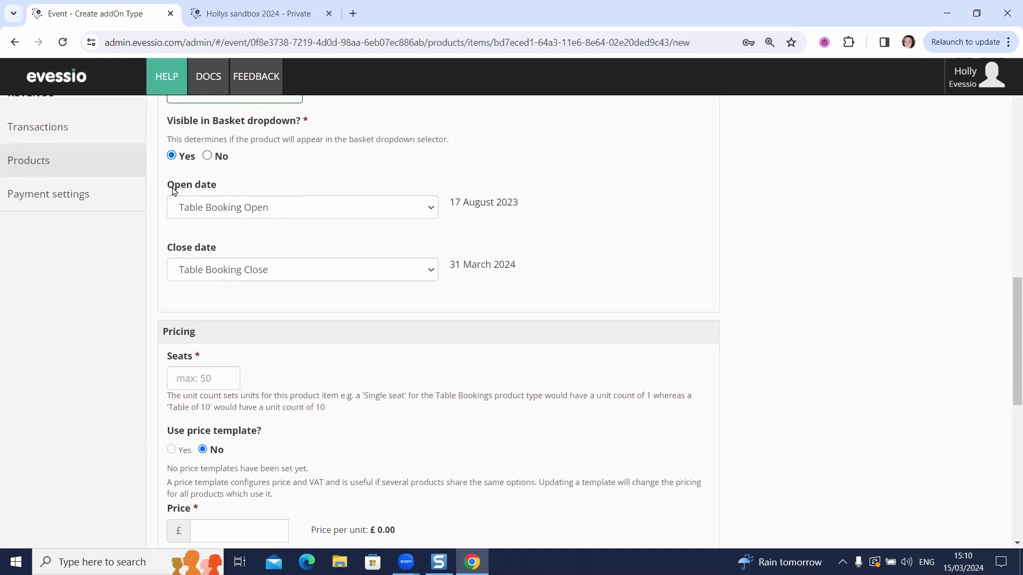
{"action": "left_click", "coordinate": [223, 7]}
{"action": "left_click", "coordinate": [110, 7]}
{"action": "left_click", "coordinate": [190, 211]}
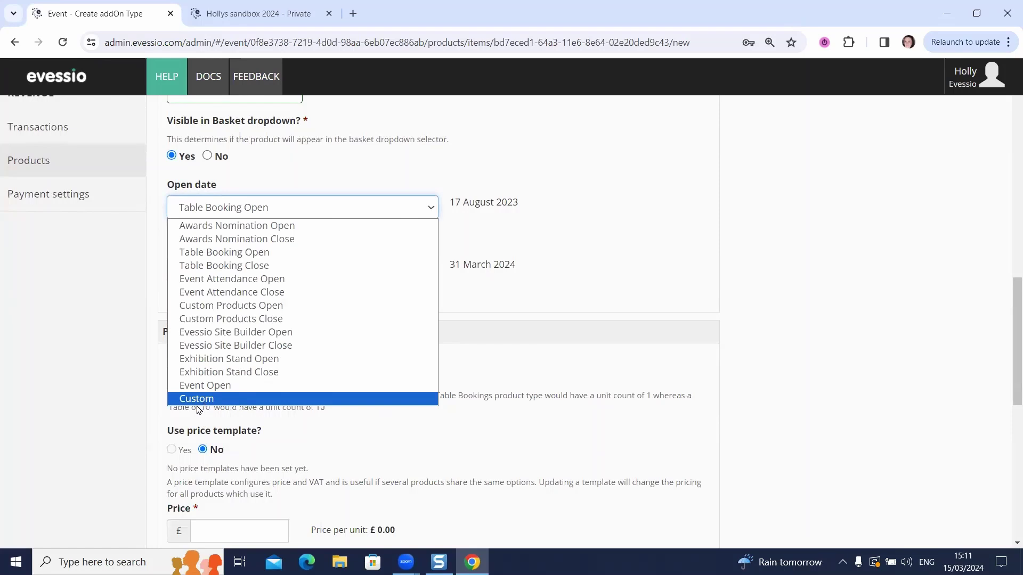
{"action": "left_click", "coordinate": [80, 293]}
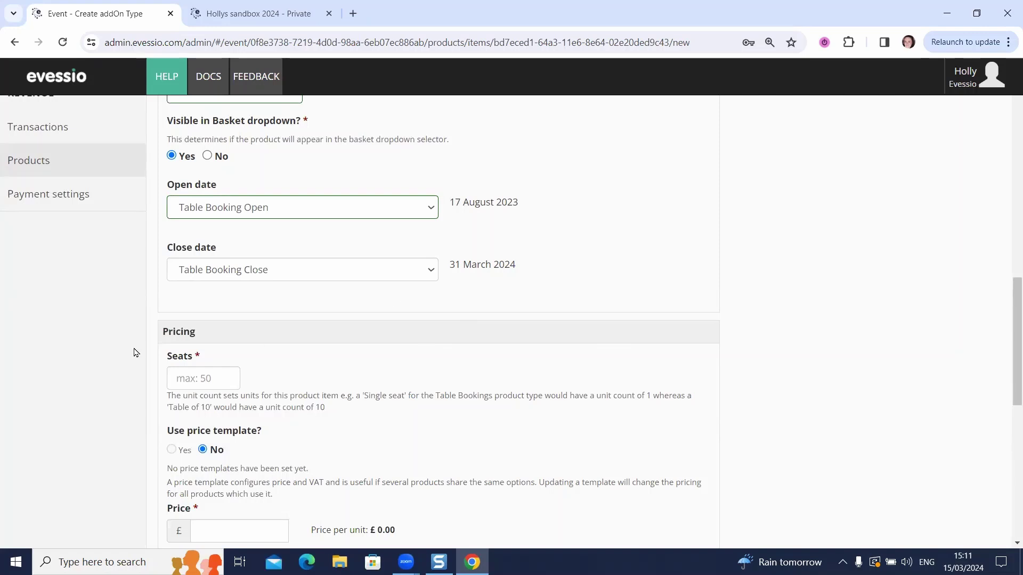
- Review the product form from its description to its pricing settings, and set the number of seats to 10
{"action": "scroll", "coordinate": [132, 361], "scroll_direction": "down", "scroll_amount": 4}
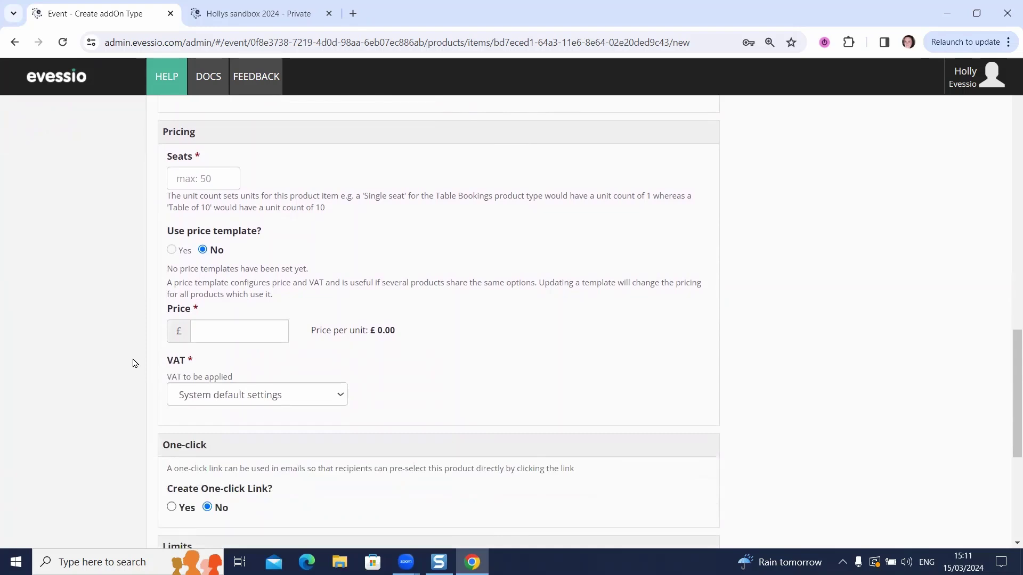
{"action": "left_click", "coordinate": [175, 178]}
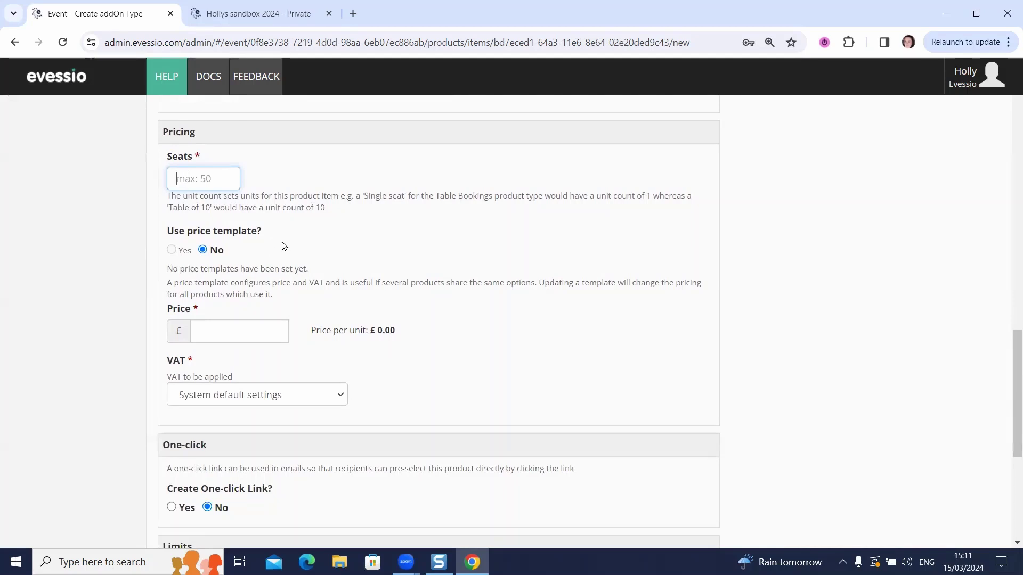
{"action": "scroll", "coordinate": [288, 256], "scroll_direction": "up", "scroll_amount": 10}
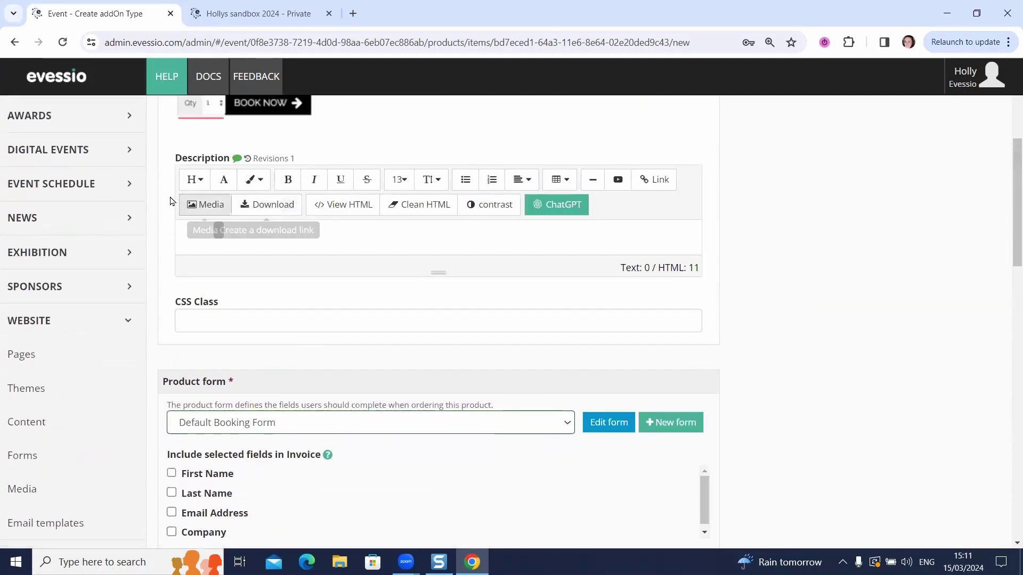
{"action": "scroll", "coordinate": [170, 201], "scroll_direction": "up", "scroll_amount": 4}
{"action": "scroll", "coordinate": [245, 168], "scroll_direction": "down", "scroll_amount": 15}
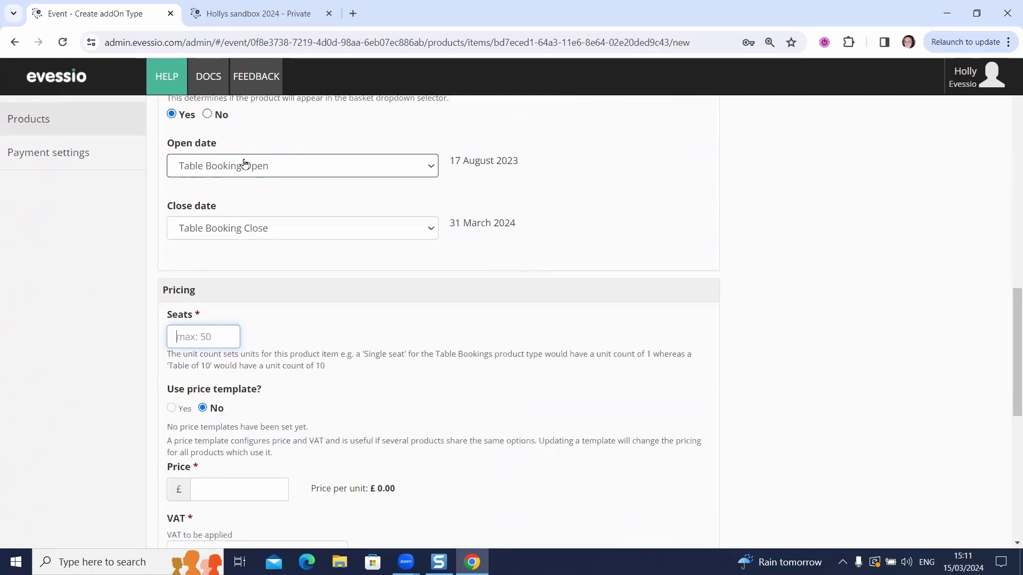
{"action": "scroll", "coordinate": [245, 164], "scroll_direction": "down", "scroll_amount": 2}
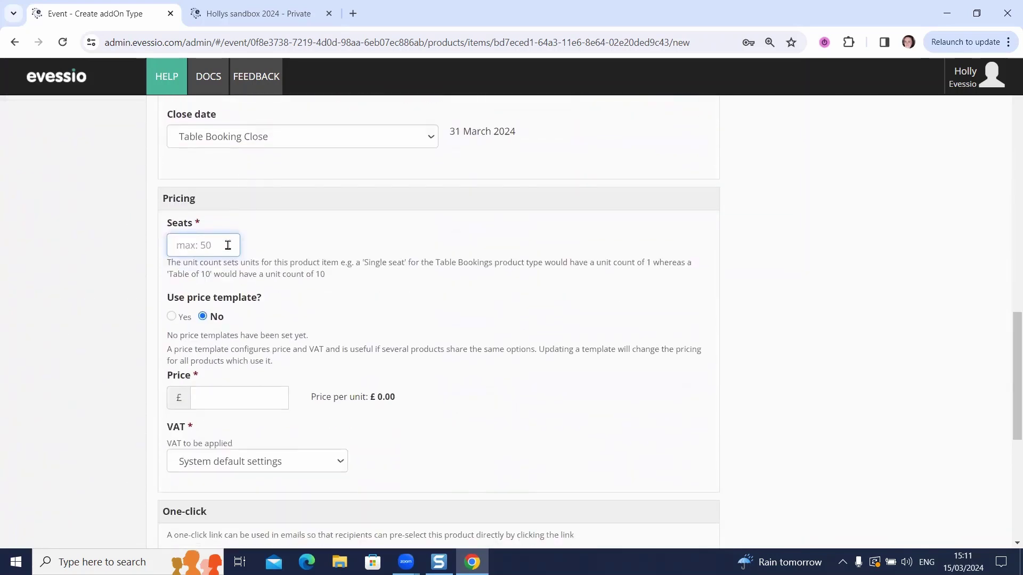
{"action": "scroll", "coordinate": [227, 254], "scroll_direction": "up", "scroll_amount": 8}
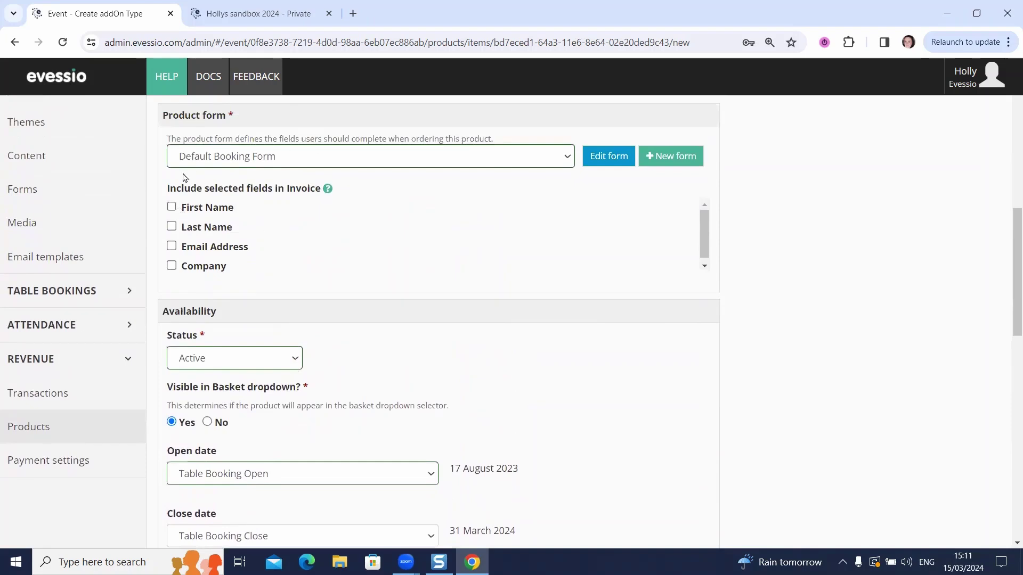
{"action": "scroll", "coordinate": [245, 229], "scroll_direction": "down", "scroll_amount": 1}
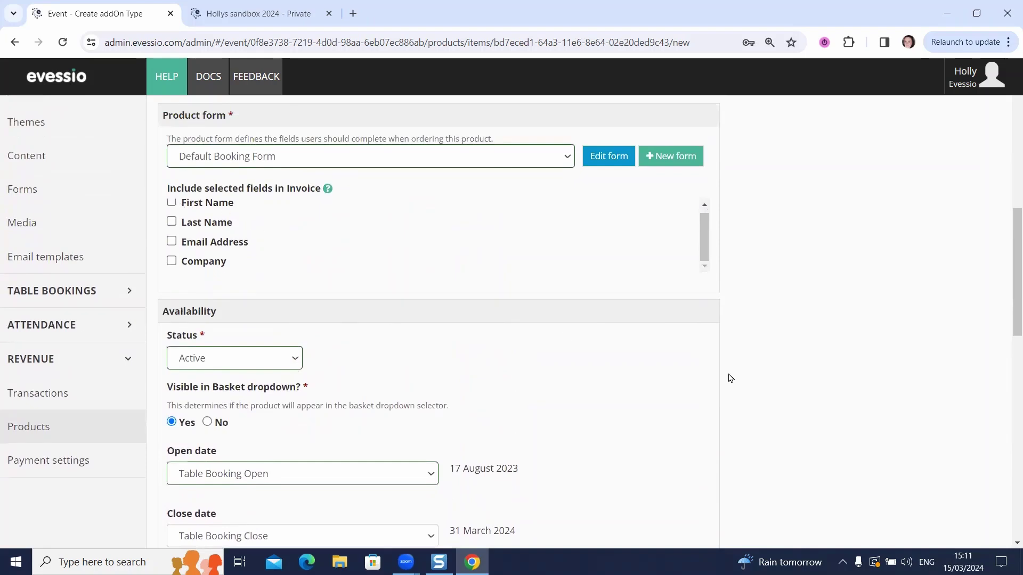
{"action": "scroll", "coordinate": [728, 377], "scroll_direction": "down", "scroll_amount": 5}
{"action": "double_click", "coordinate": [168, 378]}
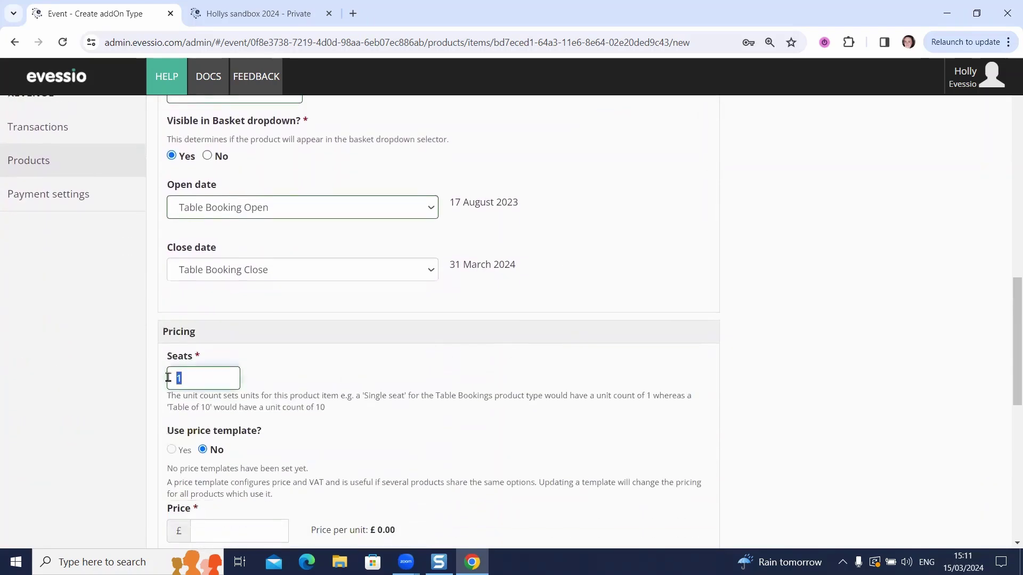
{"action": "type", "text": "10"}
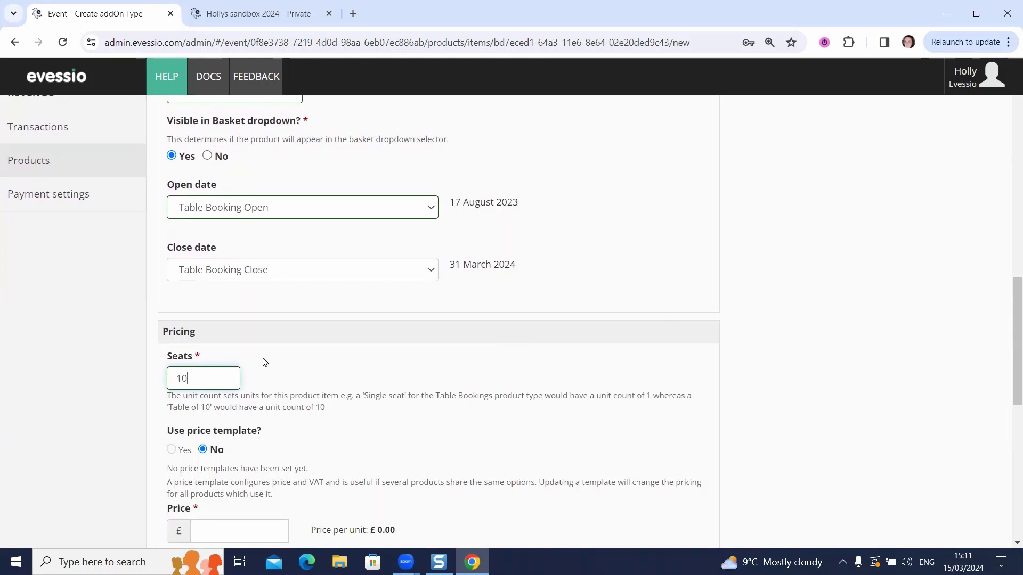
- Look over the form and availability settings again, and re-enter the seat count as 10
{"action": "scroll", "coordinate": [239, 397], "scroll_direction": "up", "scroll_amount": 8}
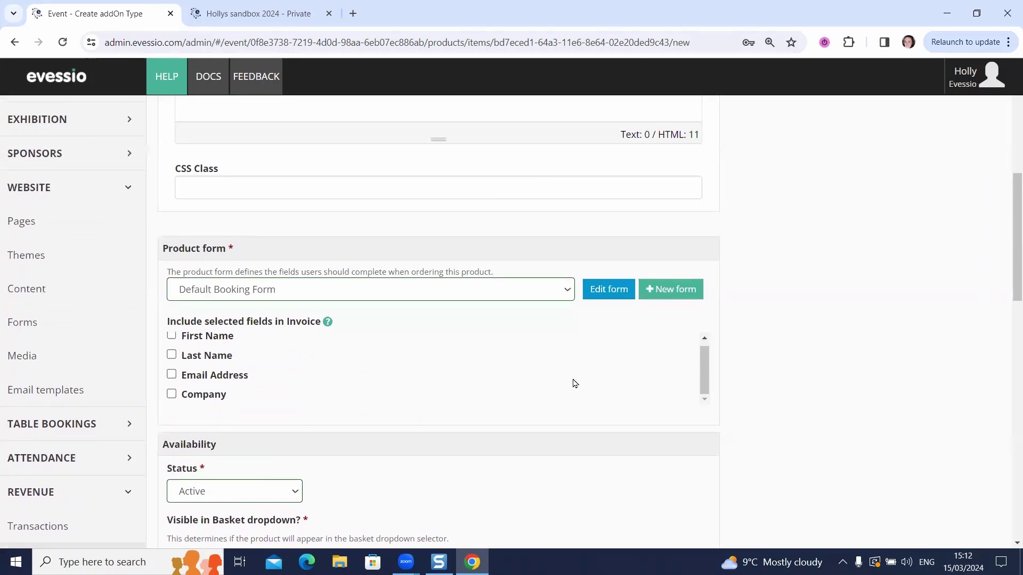
{"action": "scroll", "coordinate": [574, 384], "scroll_direction": "down", "scroll_amount": 4}
{"action": "scroll", "coordinate": [575, 384], "scroll_direction": "down", "scroll_amount": 3}
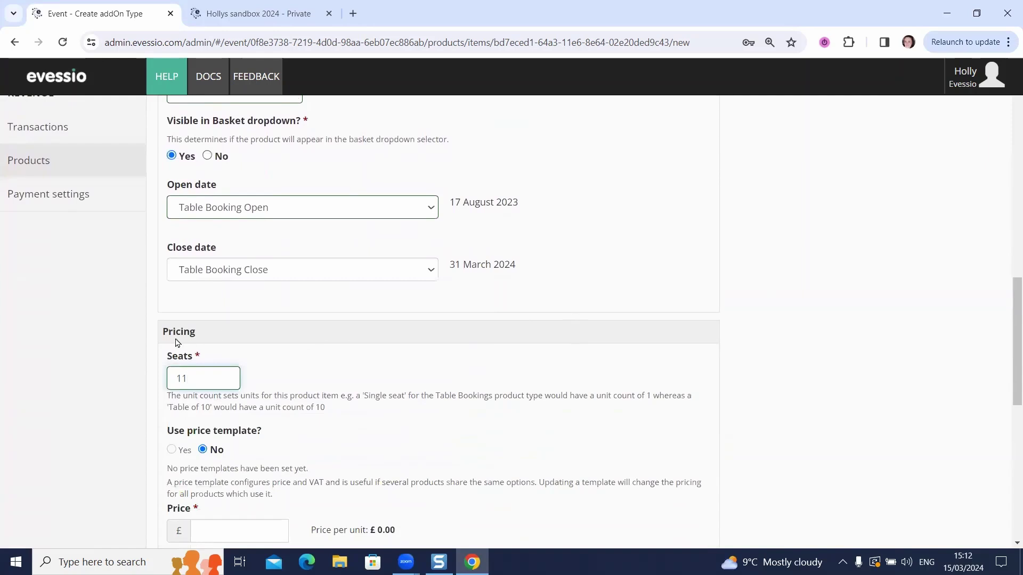
{"action": "left_click", "coordinate": [192, 379]}
{"action": "left_click_drag", "start_coordinate": [192, 379], "coordinate": [178, 381]}
{"action": "type", "text": "10"}
- Set the product's price to £1000 and its number of seats to 1
{"action": "scroll", "coordinate": [178, 385], "scroll_direction": "down", "scroll_amount": 5}
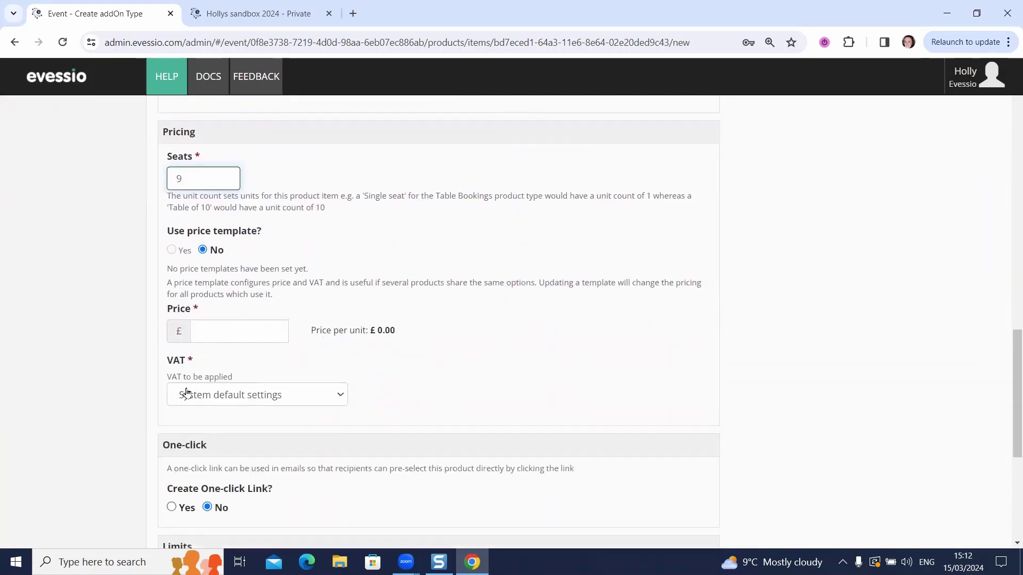
{"action": "left_click", "coordinate": [234, 336]}
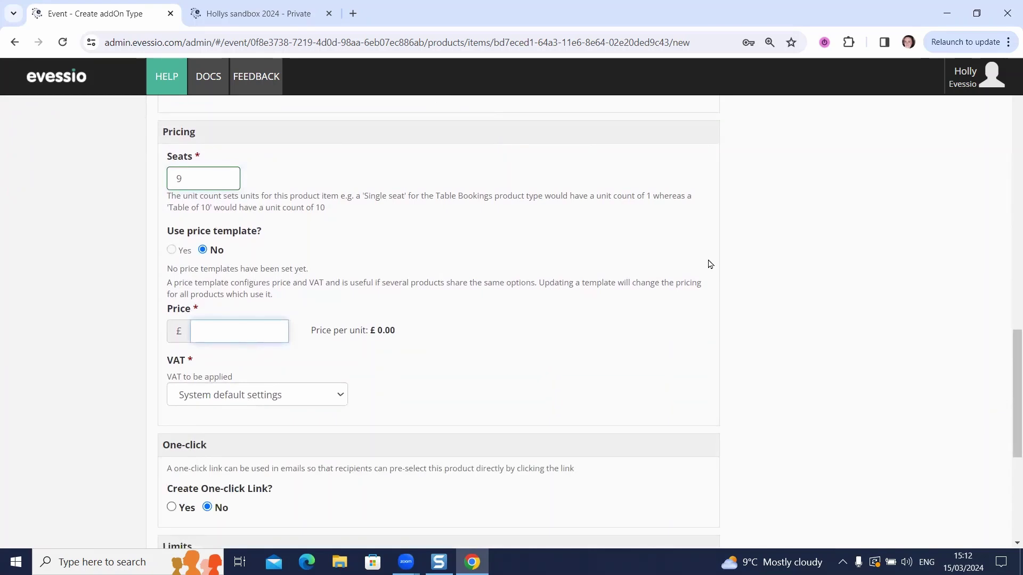
{"action": "type", "text": "1000"}
{"action": "left_click", "coordinate": [218, 177]}
{"action": "key", "text": "BackSpace"}
{"action": "type", "text": "1"}
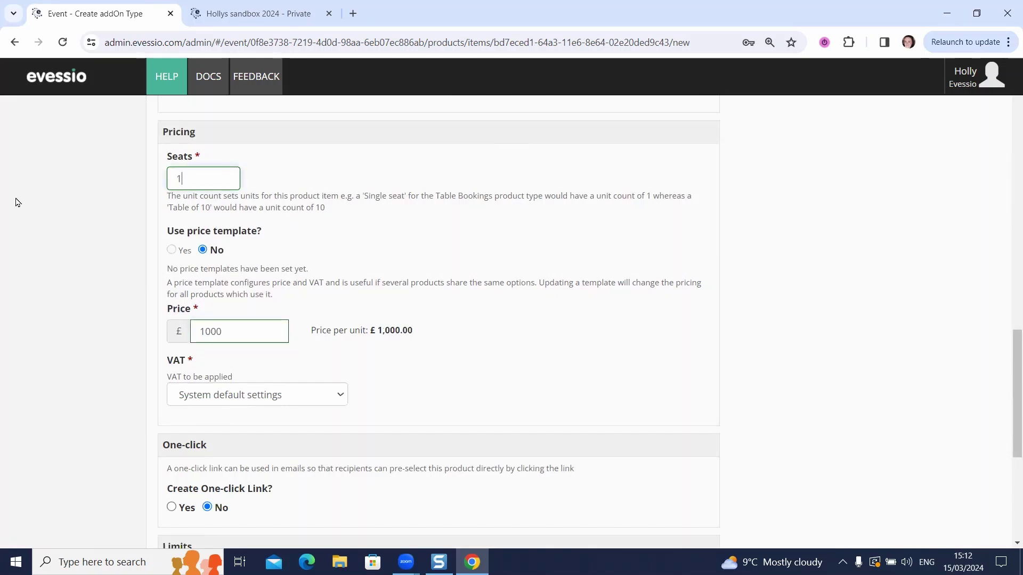
- Preview the fields offered by the One-click link option, and set the option back to No
{"action": "scroll", "coordinate": [56, 269], "scroll_direction": "down", "scroll_amount": 1}
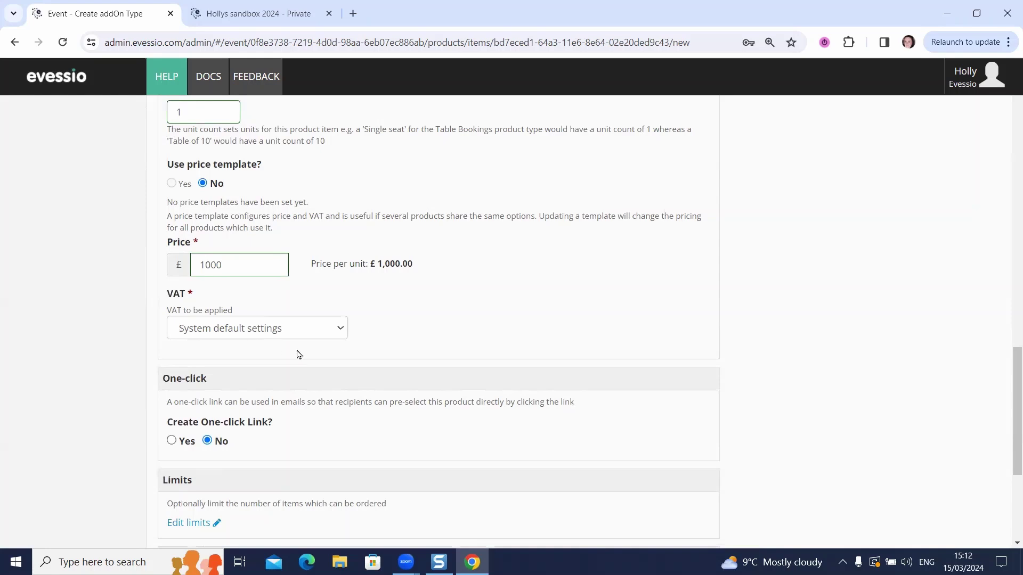
{"action": "scroll", "coordinate": [297, 354], "scroll_direction": "down", "scroll_amount": 3}
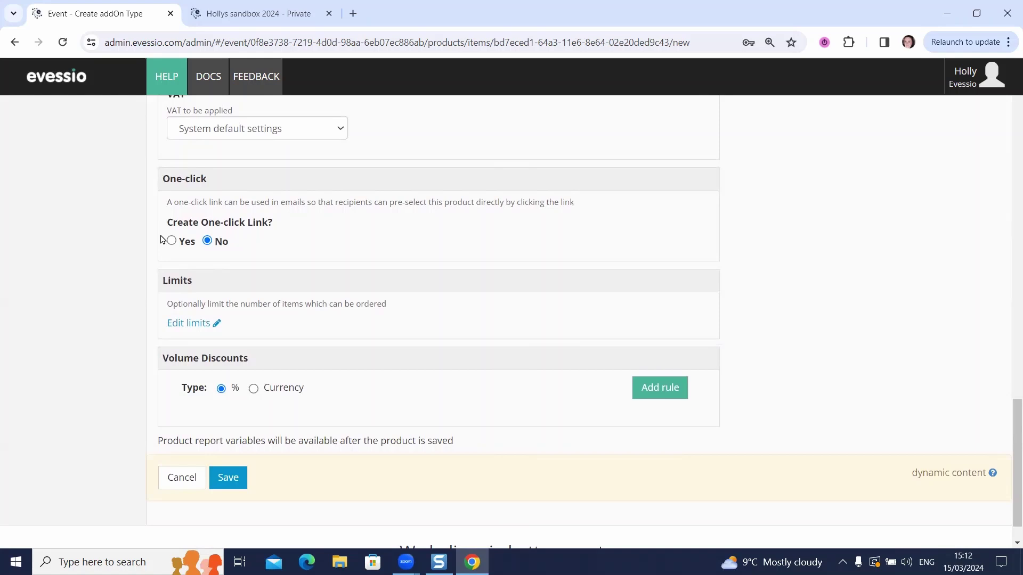
{"action": "left_click", "coordinate": [171, 240]}
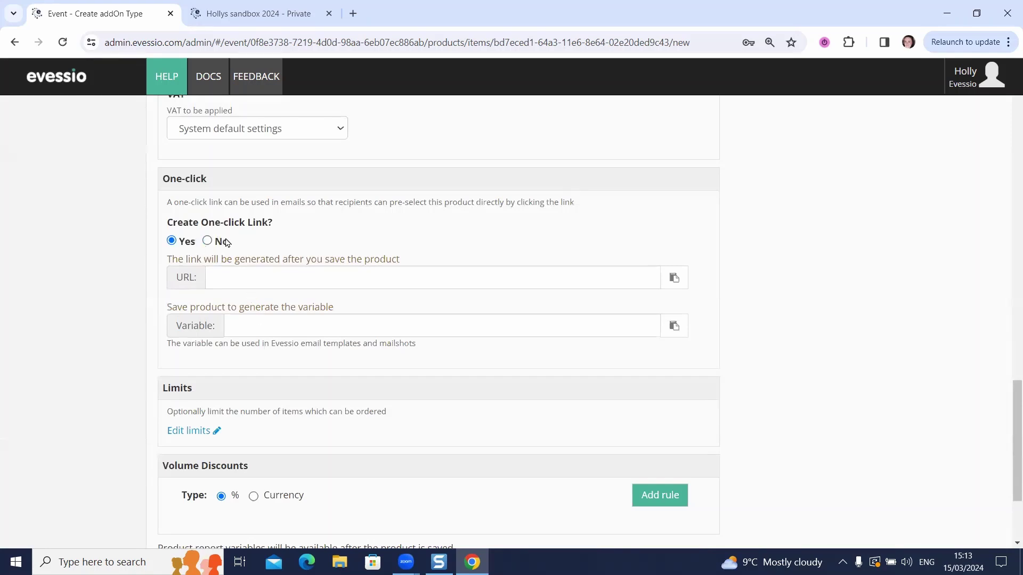
{"action": "left_click", "coordinate": [207, 243]}
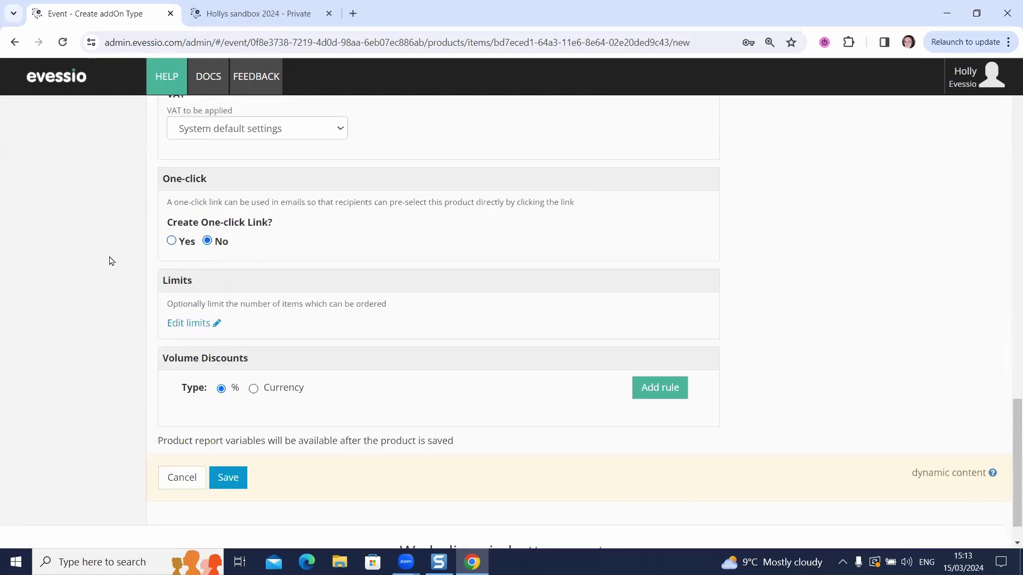
- Examine the product limit options, close them with maximum availability and per-customer restriction left Unlimited, and save the product
{"action": "scroll", "coordinate": [90, 263], "scroll_direction": "down", "scroll_amount": 1}
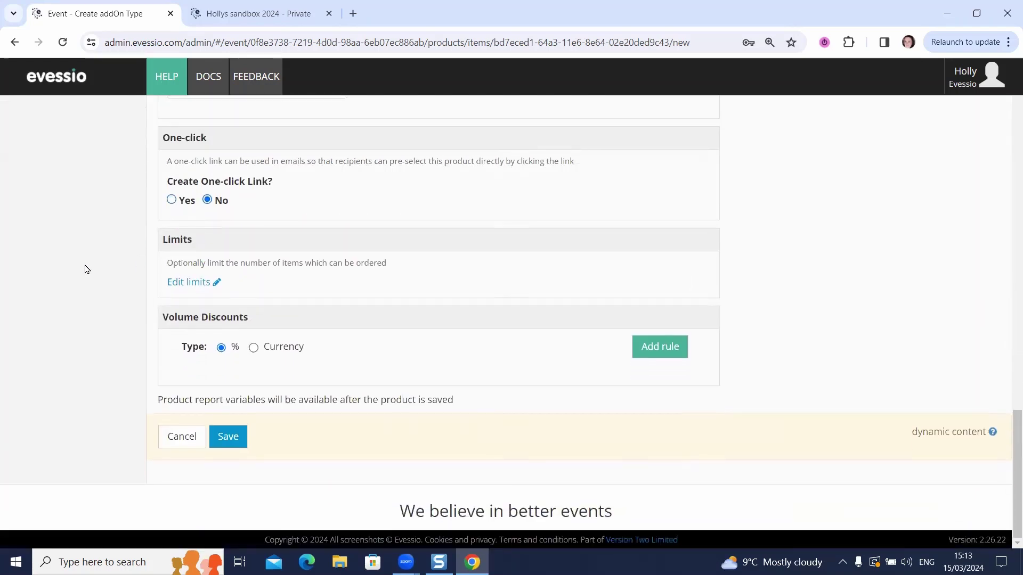
{"action": "left_click", "coordinate": [207, 287]}
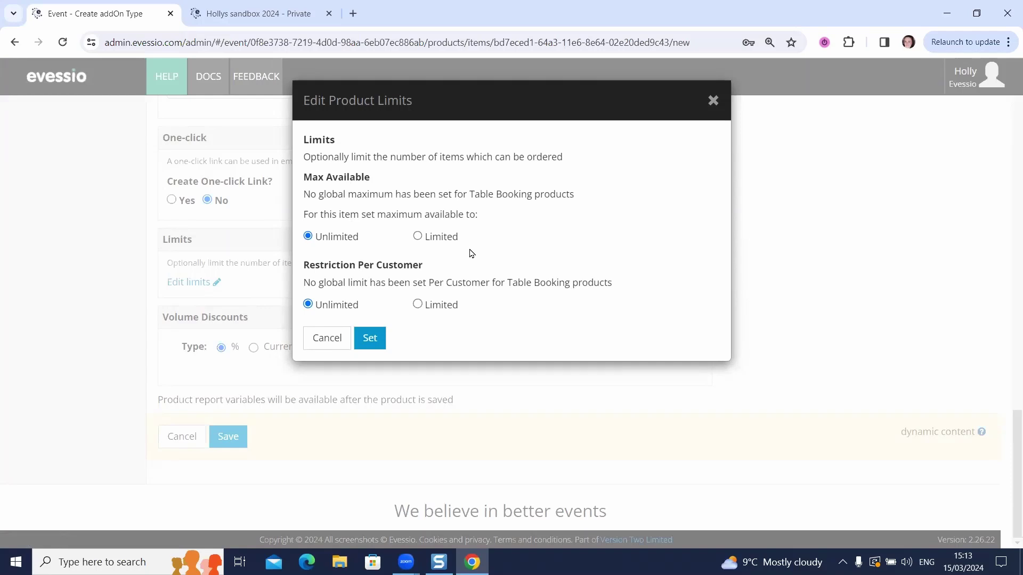
{"action": "left_click", "coordinate": [447, 241]}
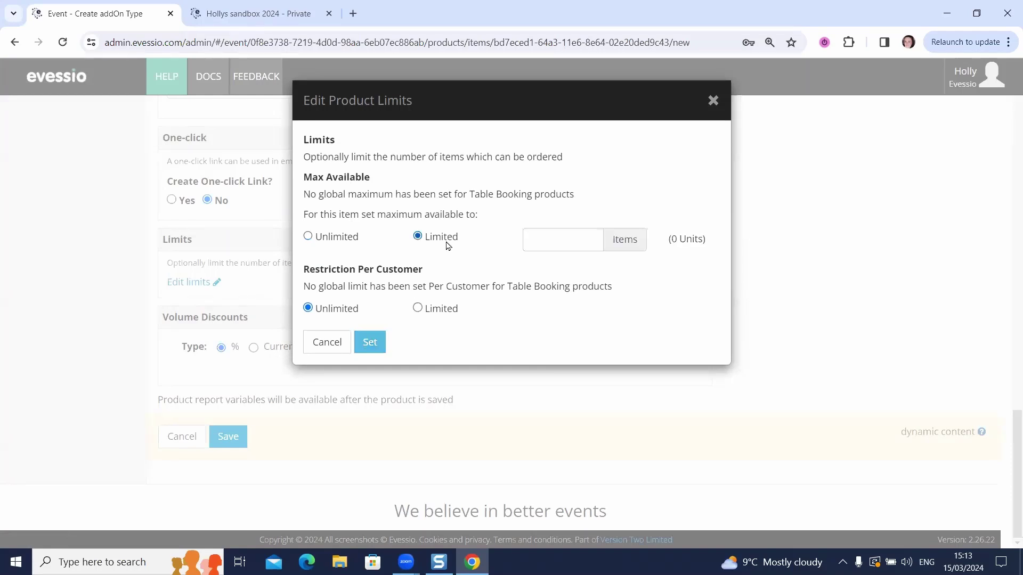
{"action": "left_click", "coordinate": [308, 238]}
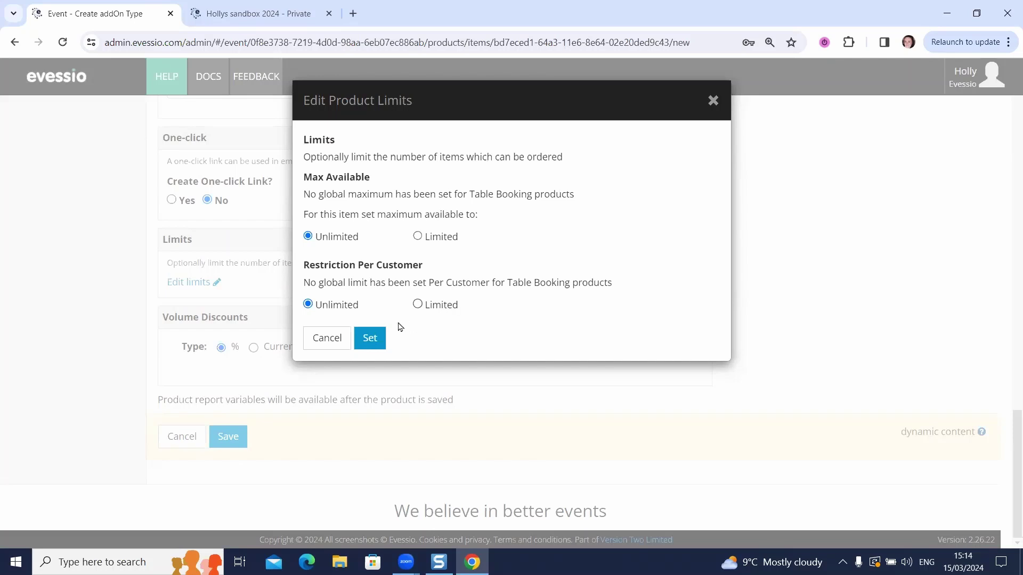
{"action": "left_click", "coordinate": [712, 100]}
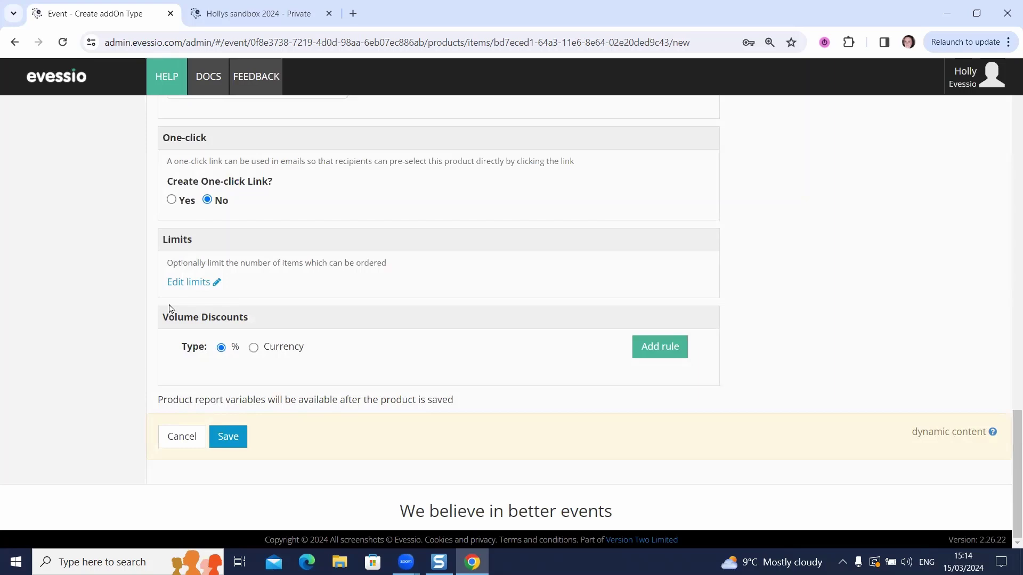
{"action": "left_click", "coordinate": [243, 441]}
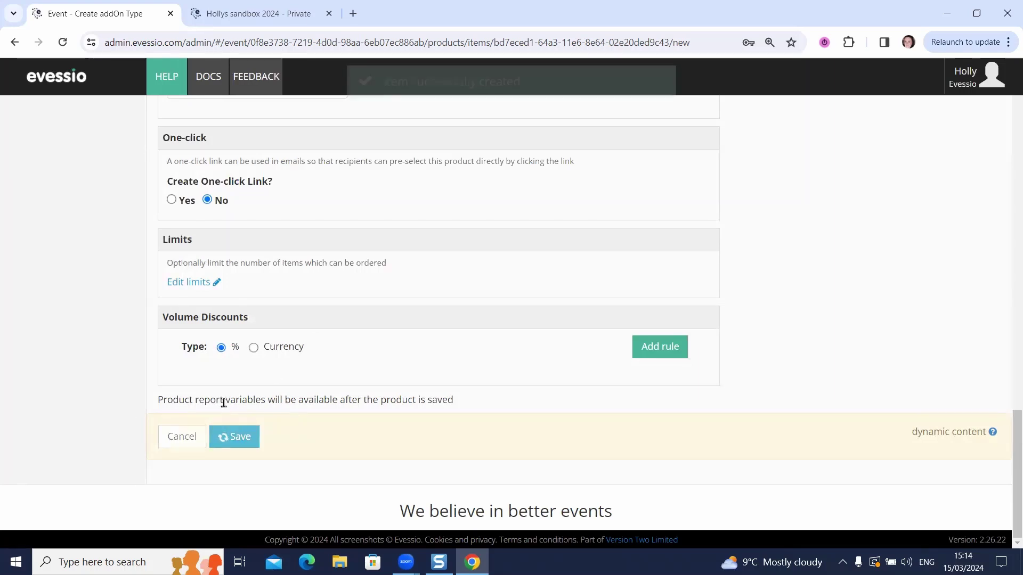